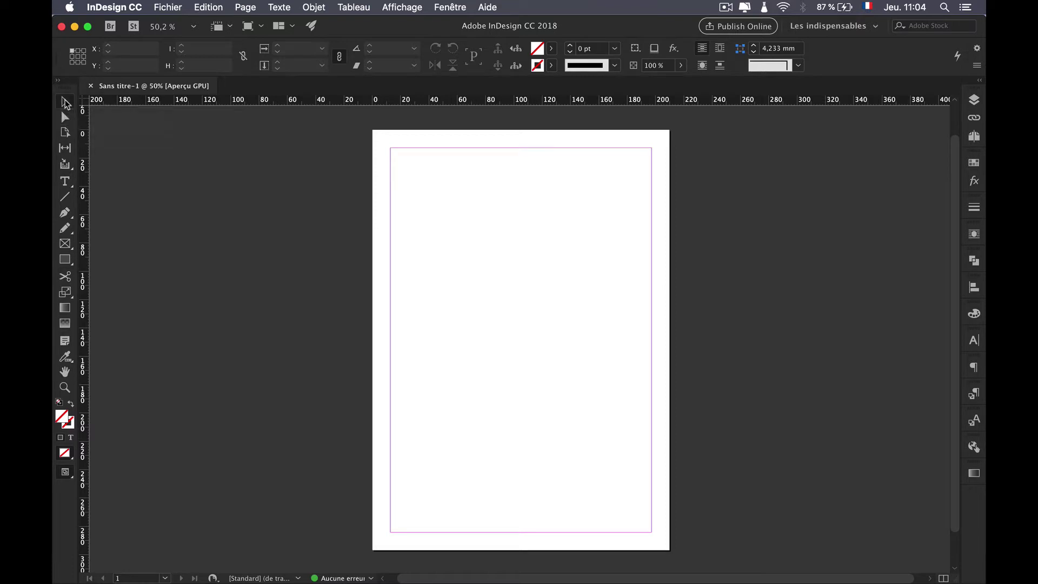
Draw a rectangular graphic frame about 89.5 × 79.5 mm in the upper half of the page and reposition it
left_click(65, 244)
left_click_drag(452, 204, 579, 316)
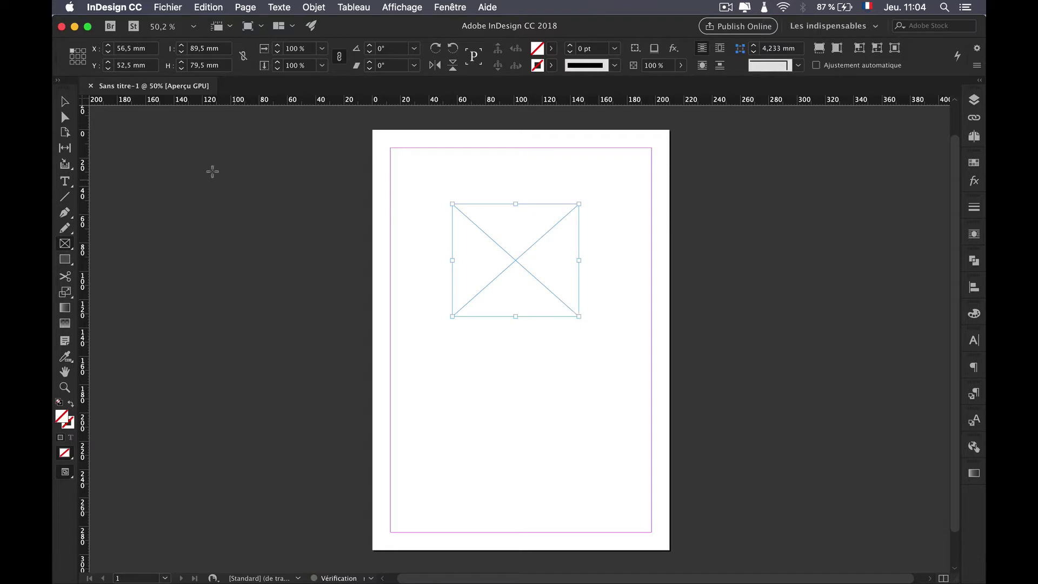
left_click(64, 102)
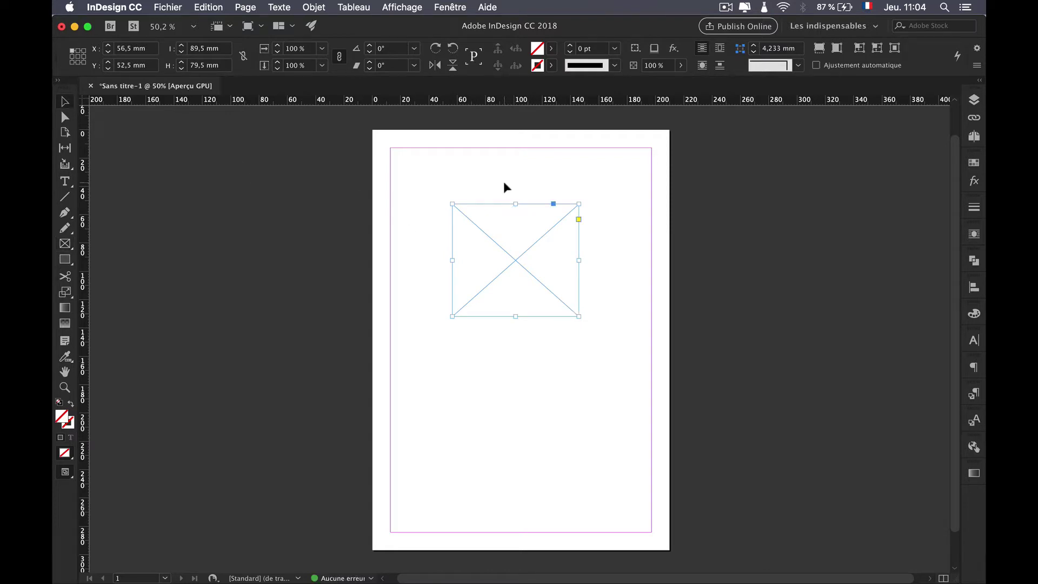
left_click_drag(490, 222, 512, 247)
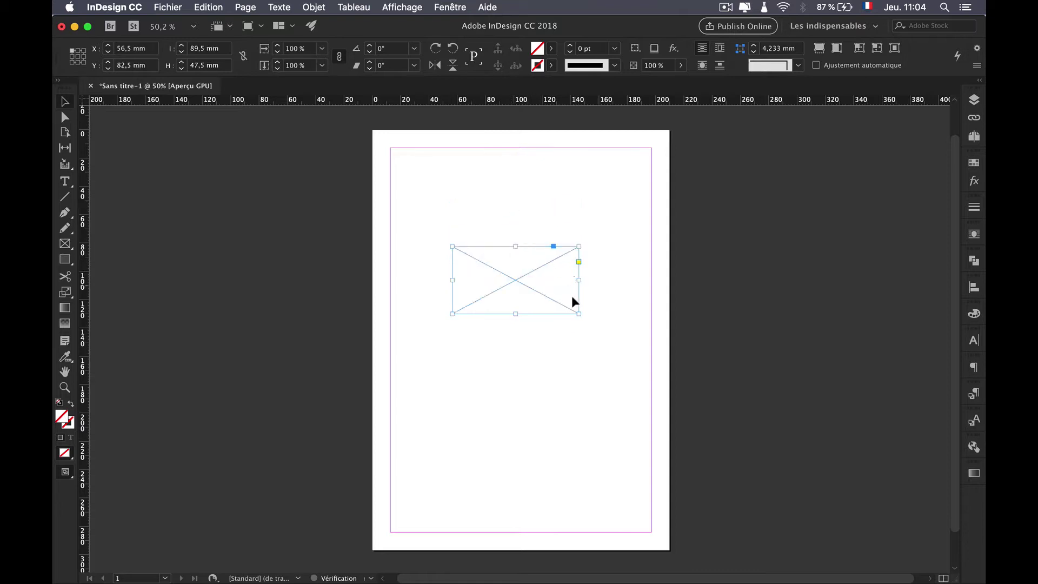
Resize the frame to about 75.5 × 43.5 mm and rotate it to 45°
left_click_drag(578, 313, 559, 307)
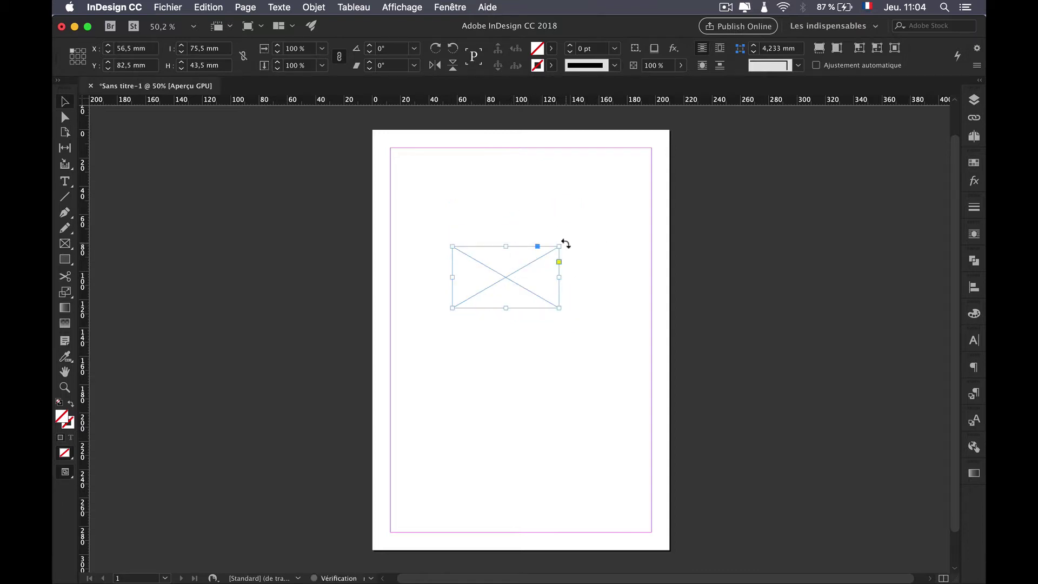
left_click_drag(565, 242, 520, 214)
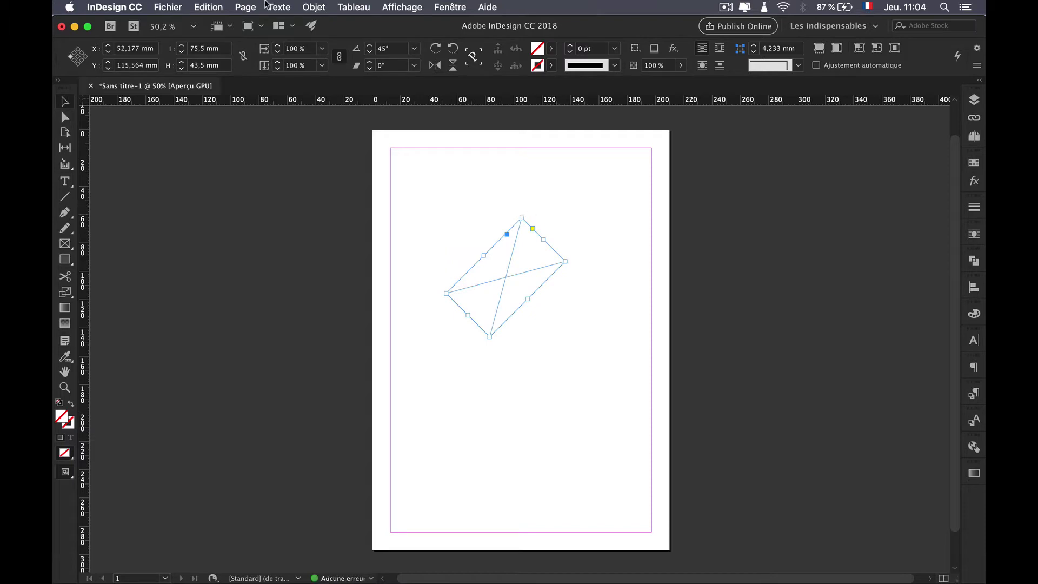
Undo the frame's rotation and resizing, and move it to about X 44.5 mm, Y 58.5 mm
key("super+z")
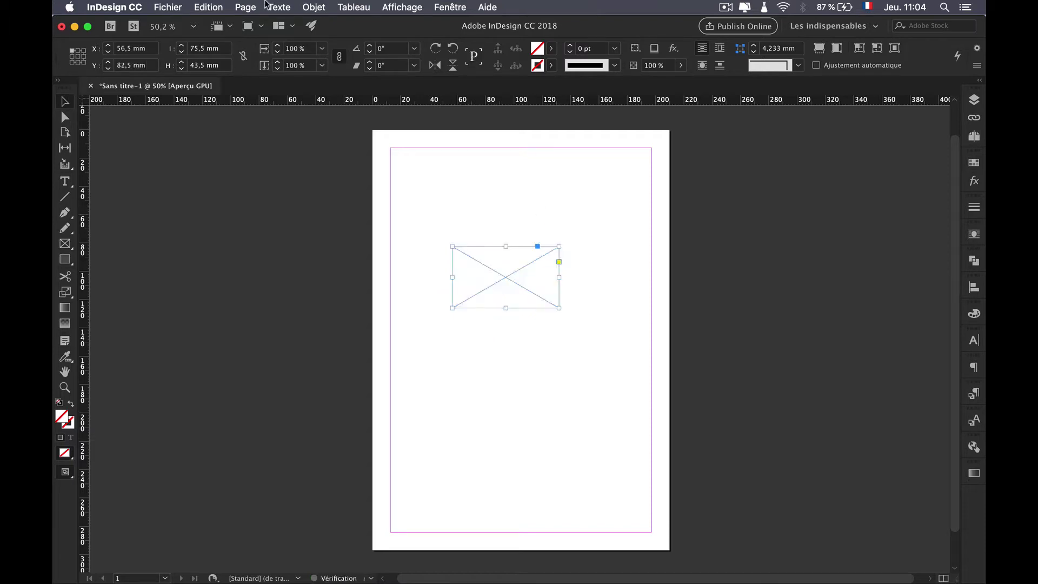
key("super+z")
key("super+z")
key("super+z")
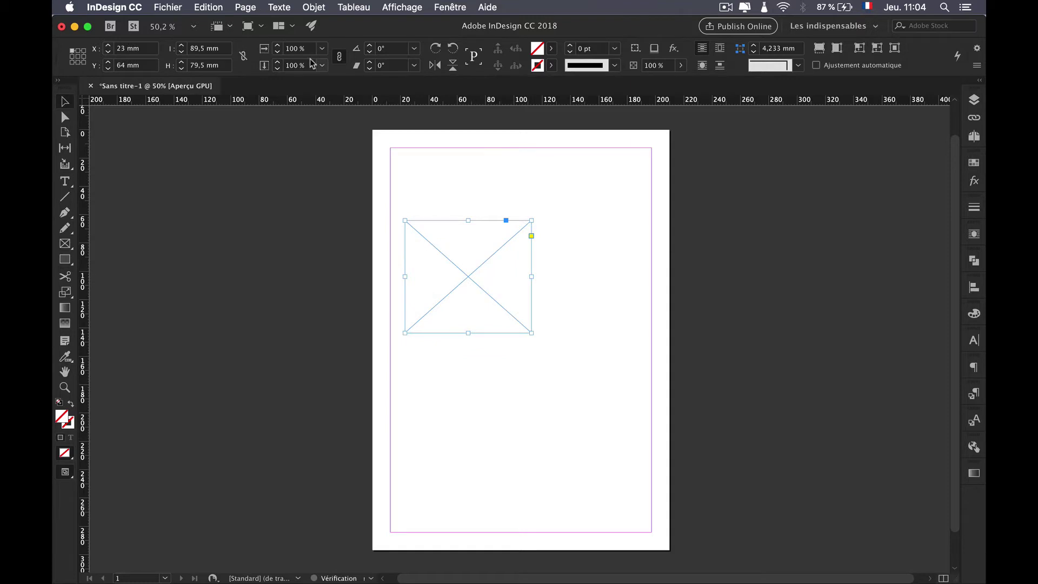
left_click_drag(444, 244, 474, 236)
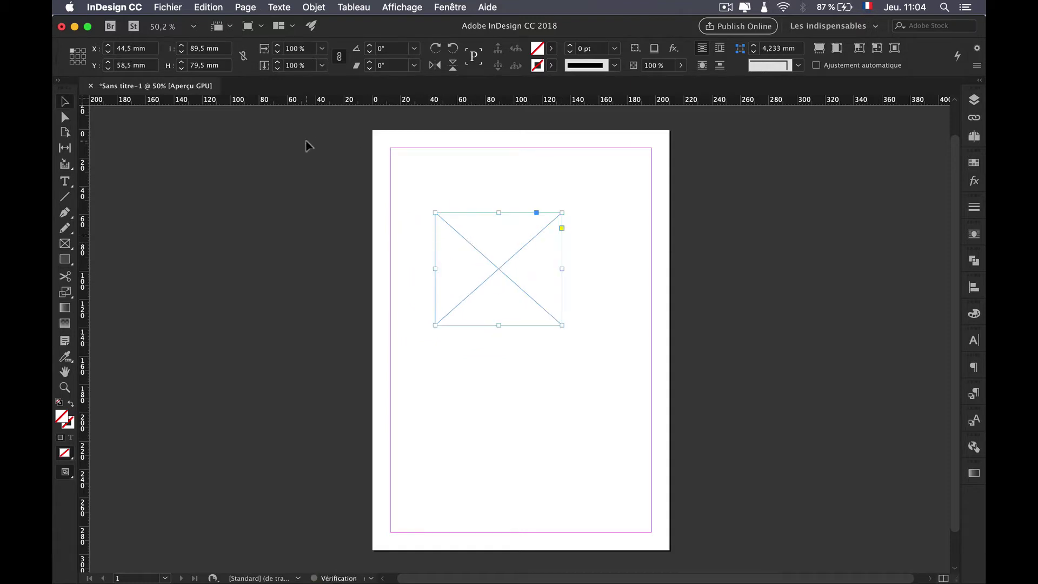
Move only the frame's upper-left corner point inward to about X 86.75 mm, Y 74 mm, and delete the whole frame
left_click(65, 119)
left_click(227, 174)
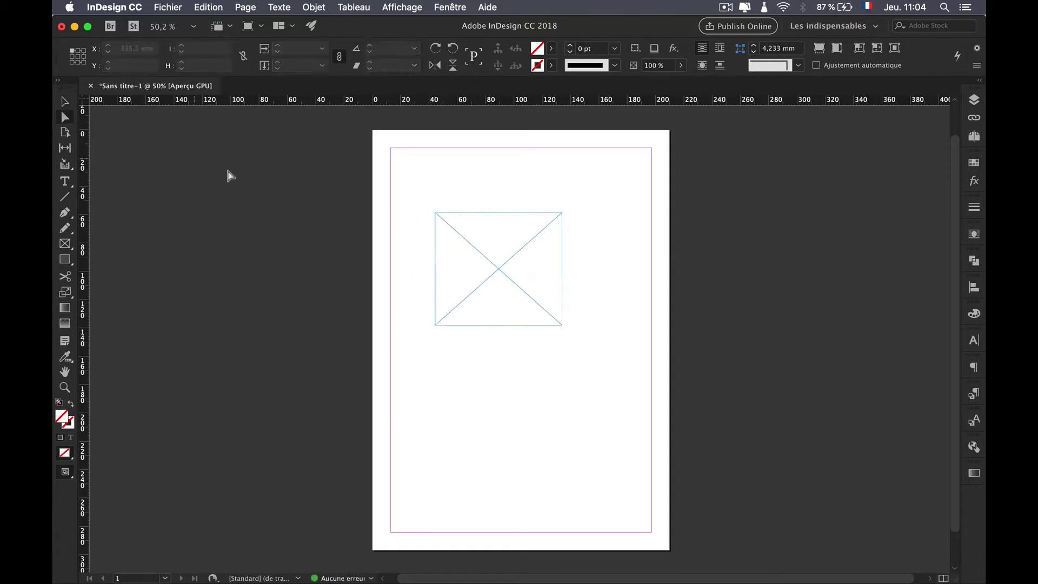
left_click(436, 214)
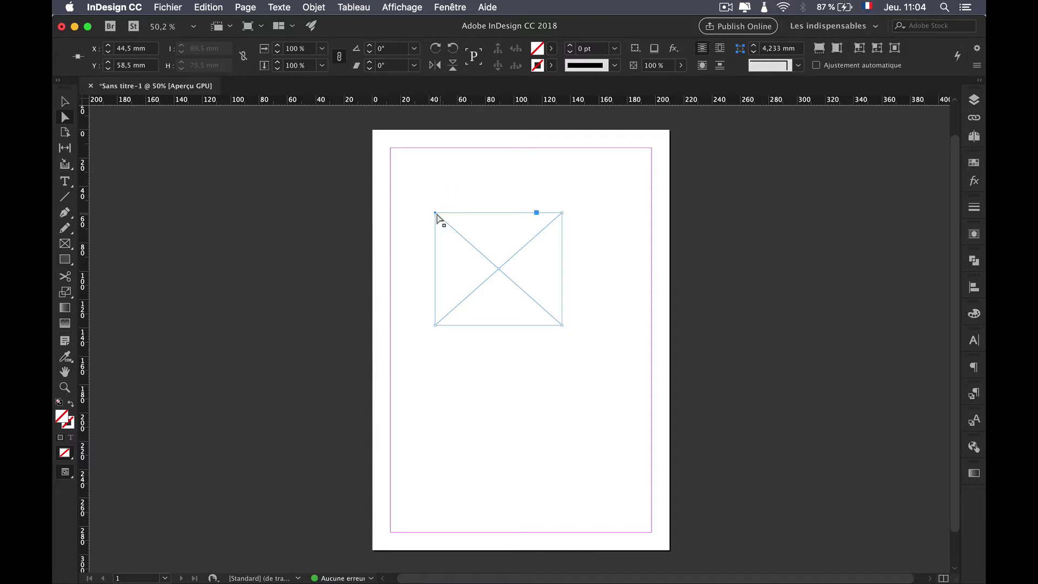
scroll(436, 214, "up", 5)
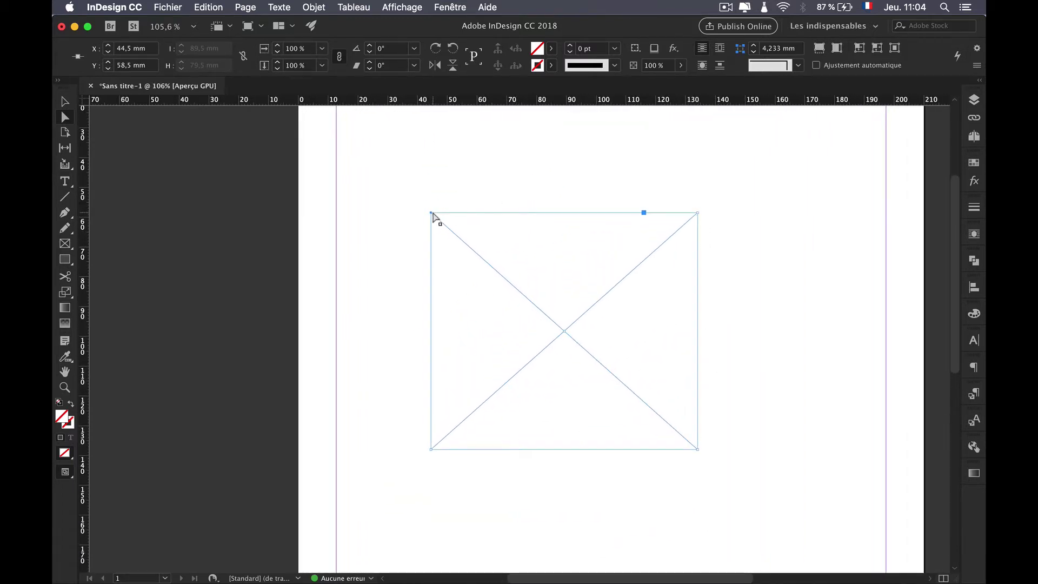
left_click_drag(431, 213, 557, 258)
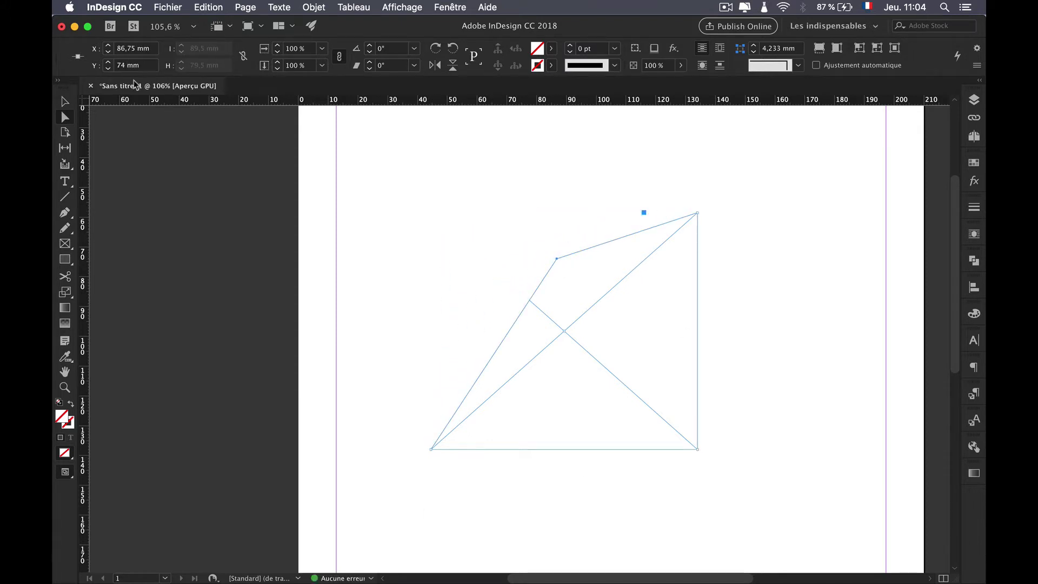
left_click(64, 103)
key("Delete")
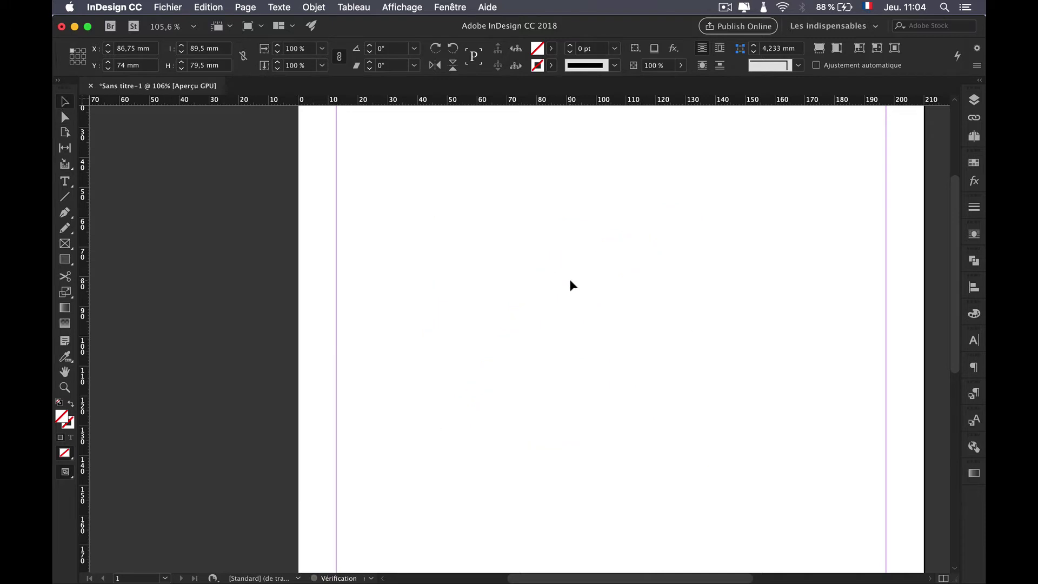
Create a wide text frame within the margins near the top of the page and enter "Ceci est un titre."
scroll(570, 279, "up", 3)
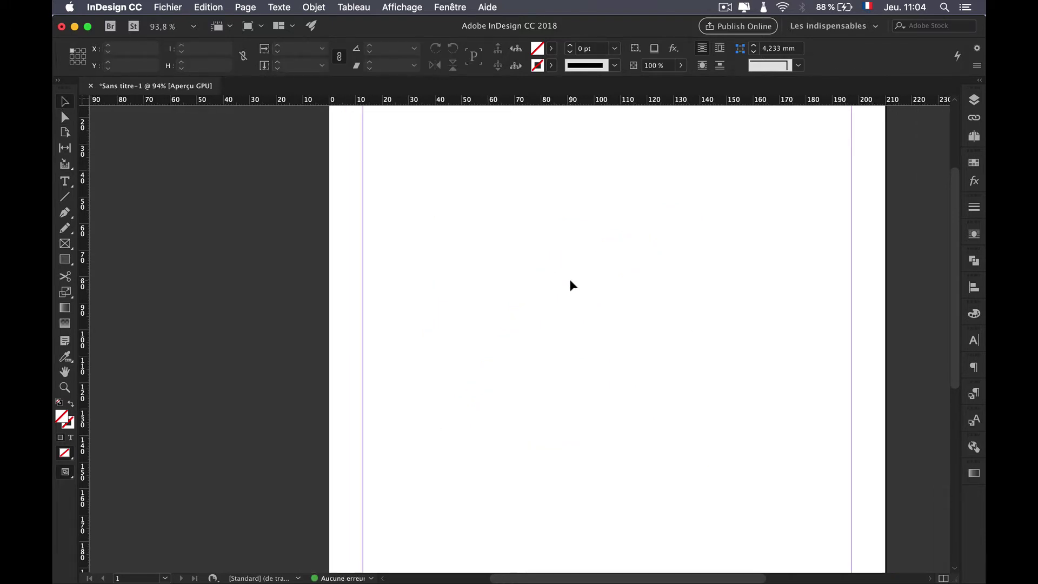
scroll(570, 279, "down", 3)
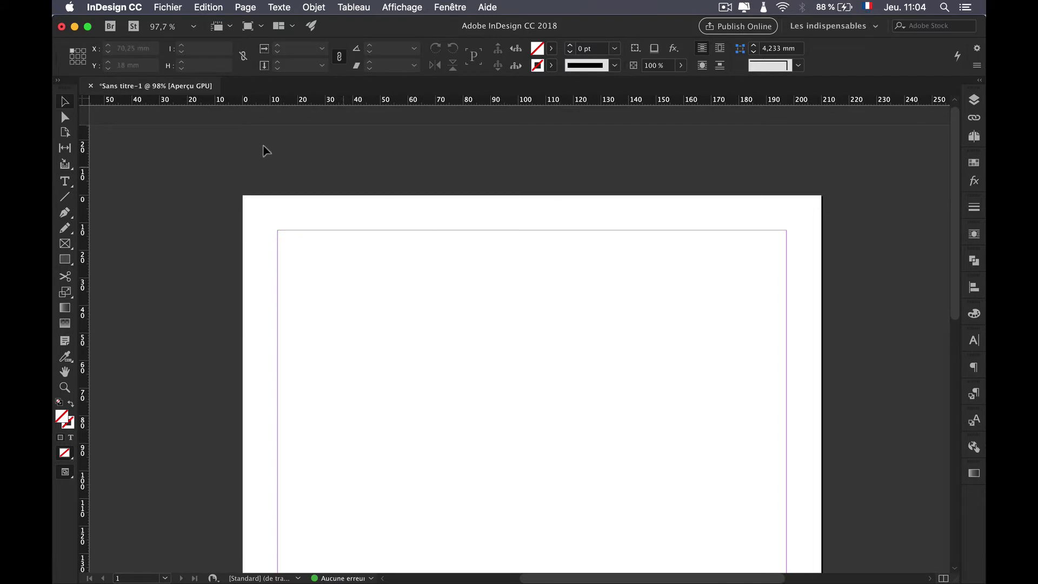
left_click(68, 182)
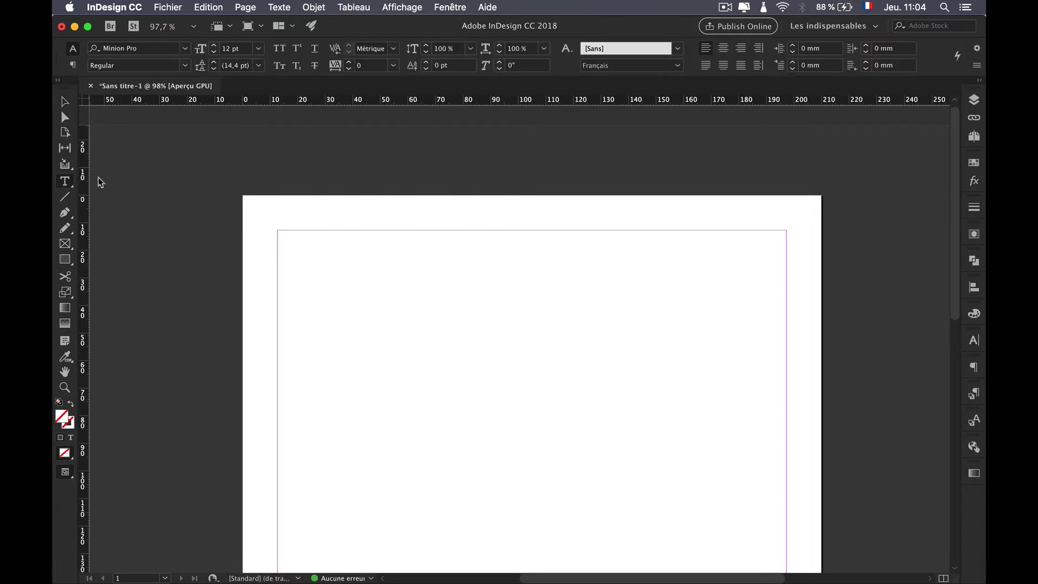
left_click_drag(327, 264, 725, 489)
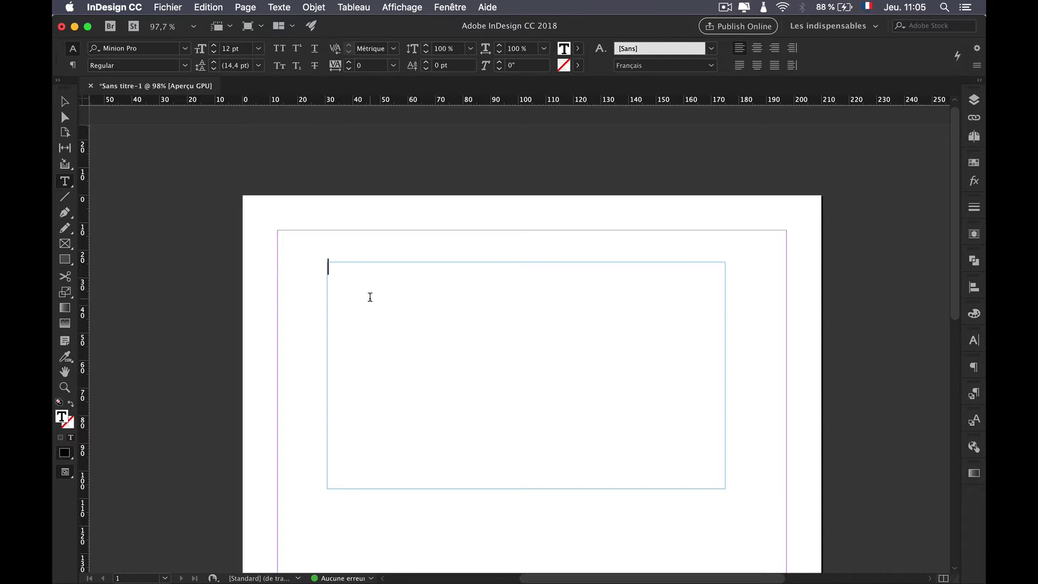
type("Ceci est un titre.")
Set the font of the whole title line to Action Man
double_click(390, 268)
triple_click(390, 268)
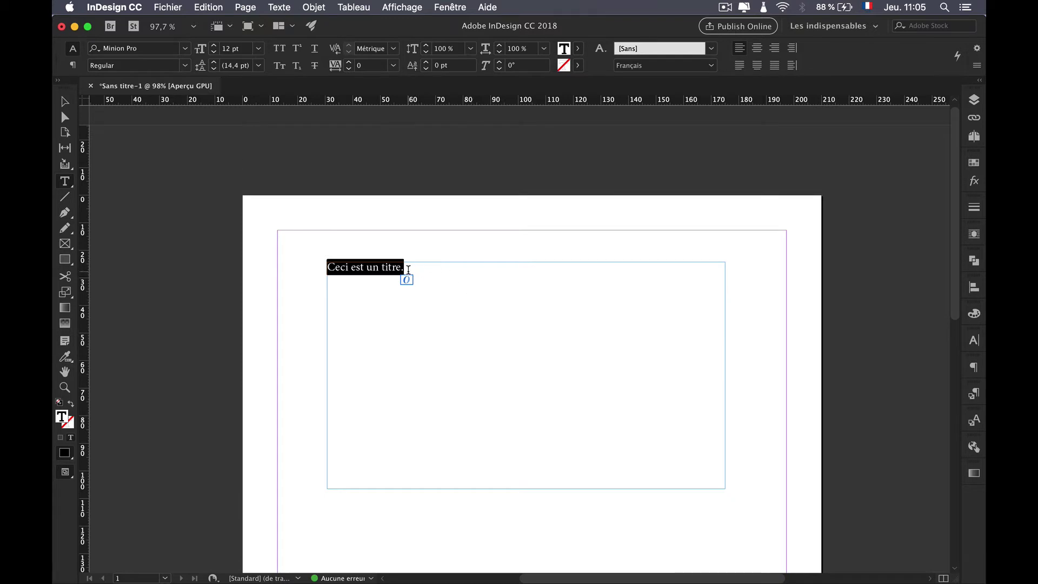
left_click(185, 51)
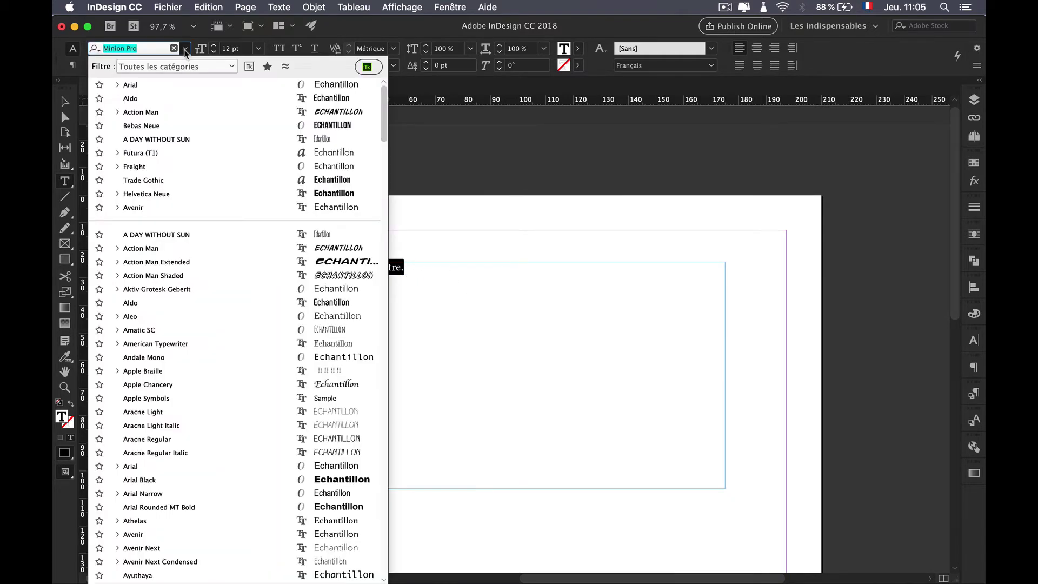
left_click(215, 249)
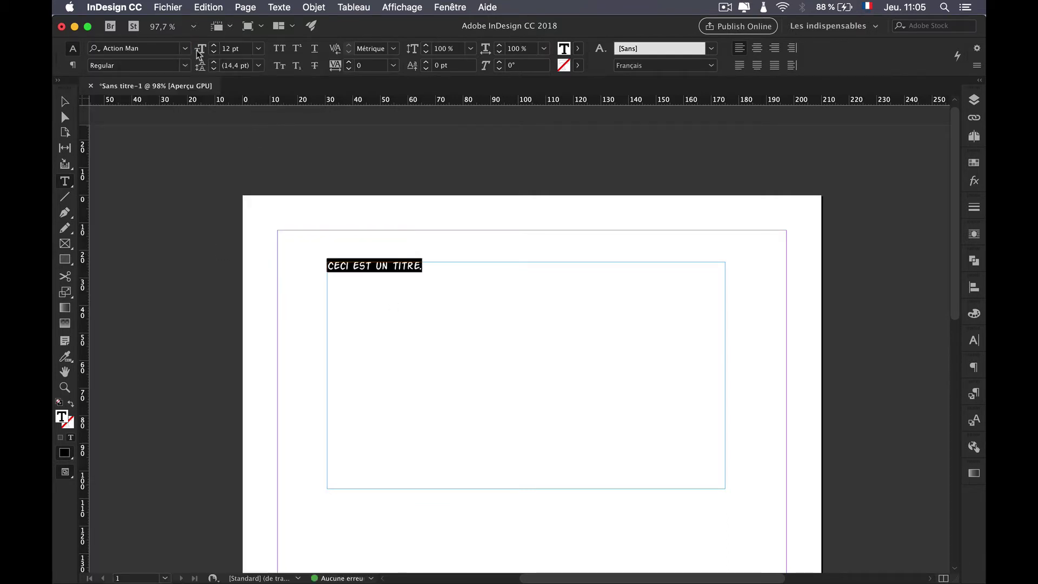
Try the Italic, Bold and Bold Italic styles on the title and return it to Regular
left_click(187, 66)
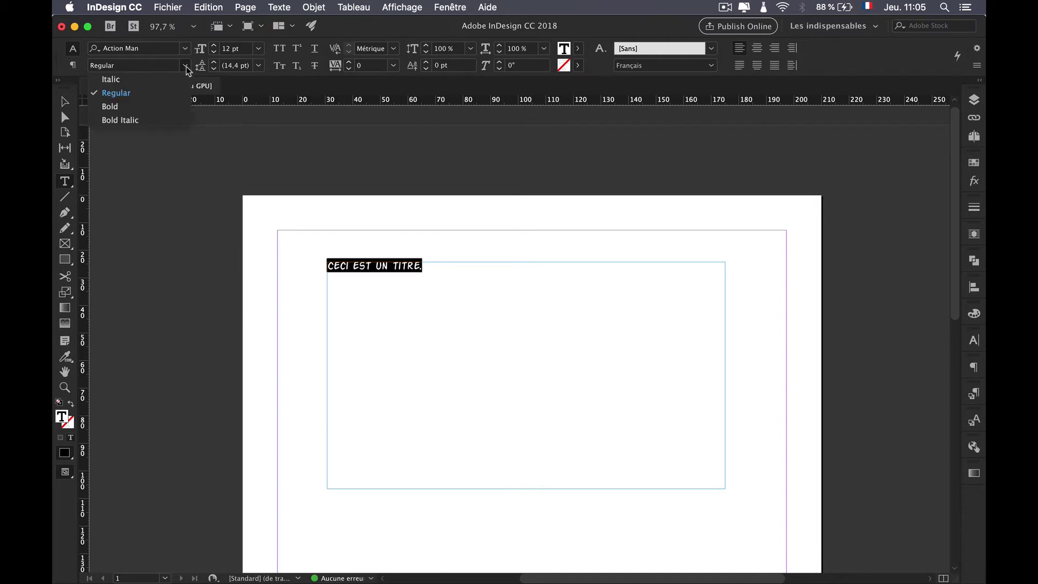
left_click(177, 76)
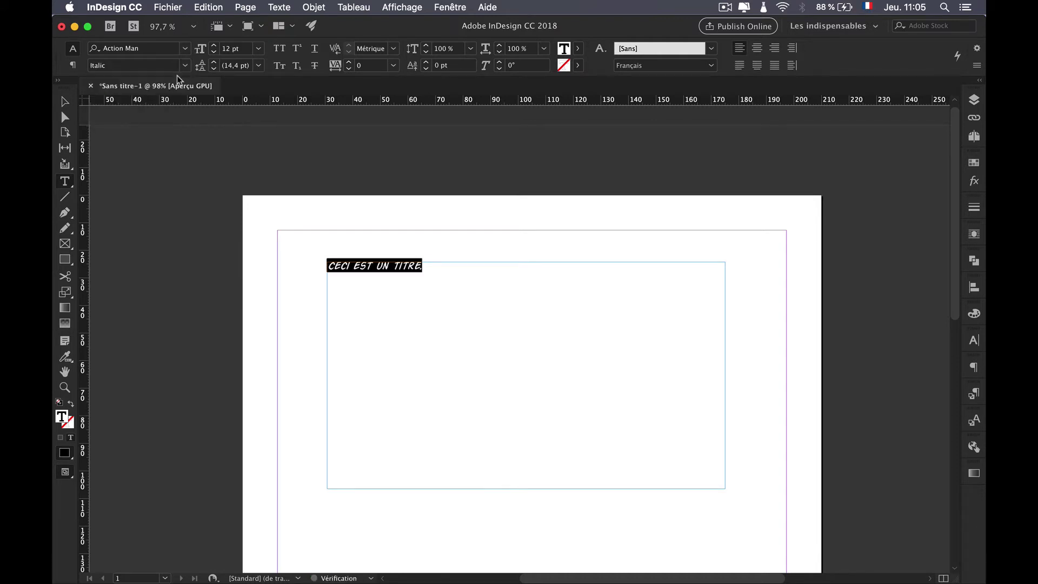
left_click(190, 66)
left_click(157, 105)
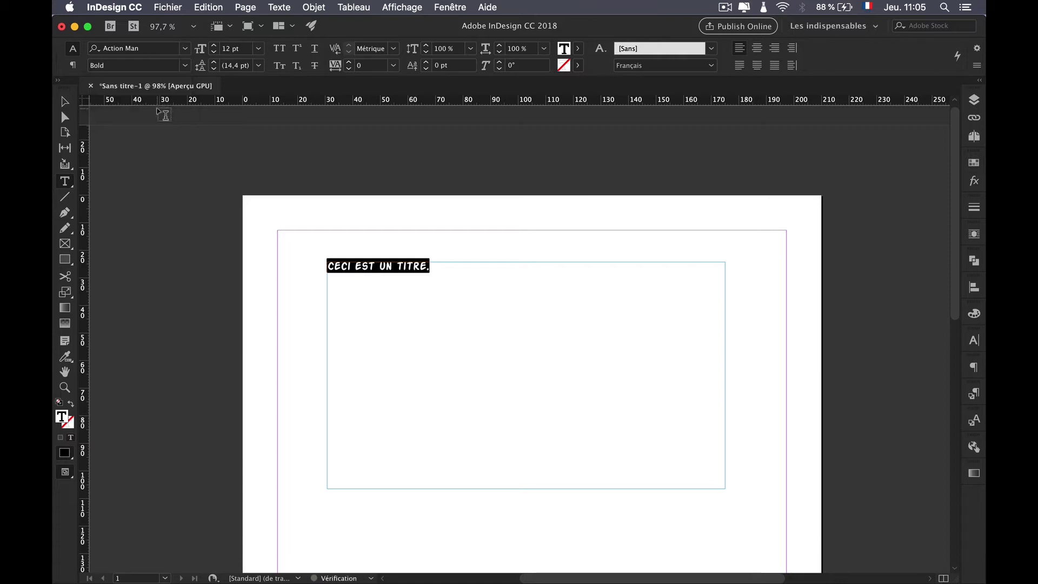
left_click(186, 66)
left_click(149, 122)
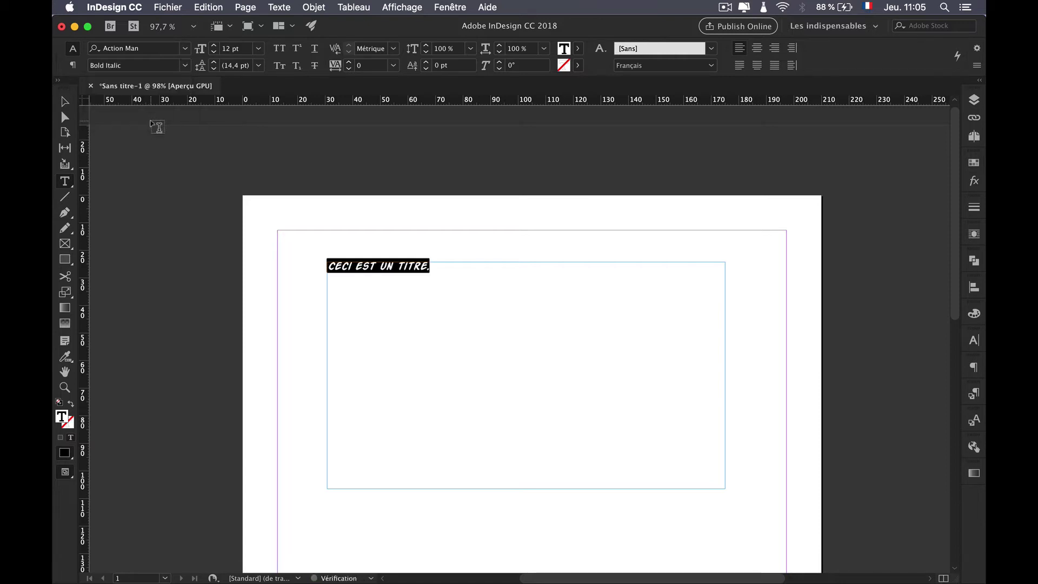
left_click(183, 66)
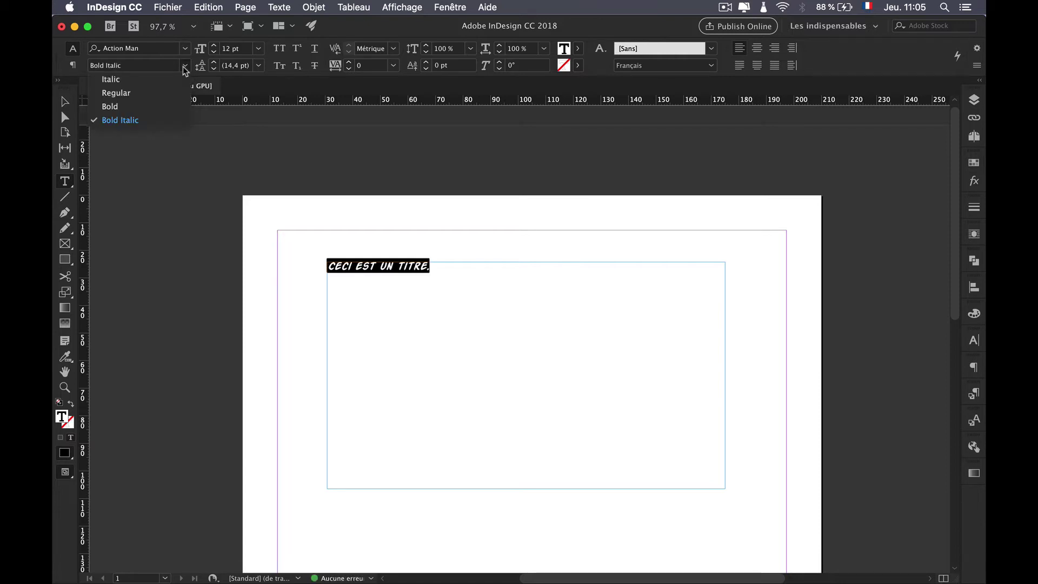
left_click(157, 91)
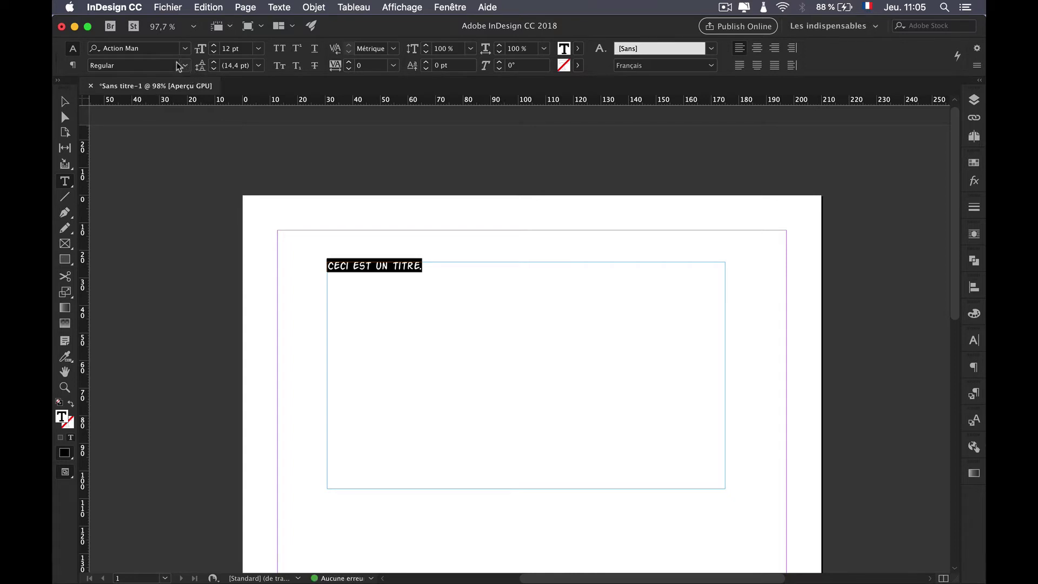
Enlarge the title text to 18 pt and further to 36 pt using the preset font sizes
left_click(258, 48)
left_click(241, 175)
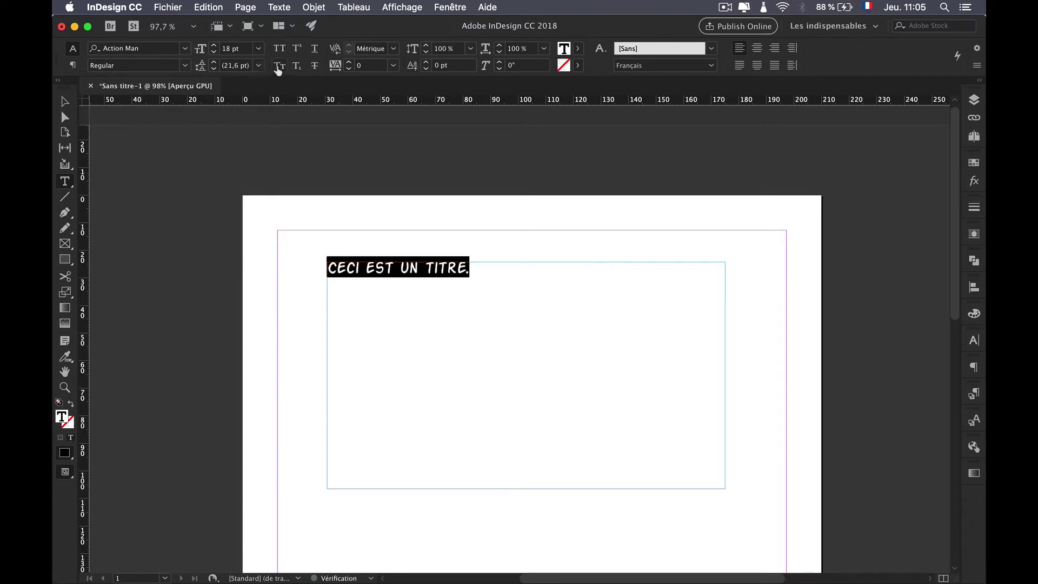
left_click(259, 50)
left_click(242, 216)
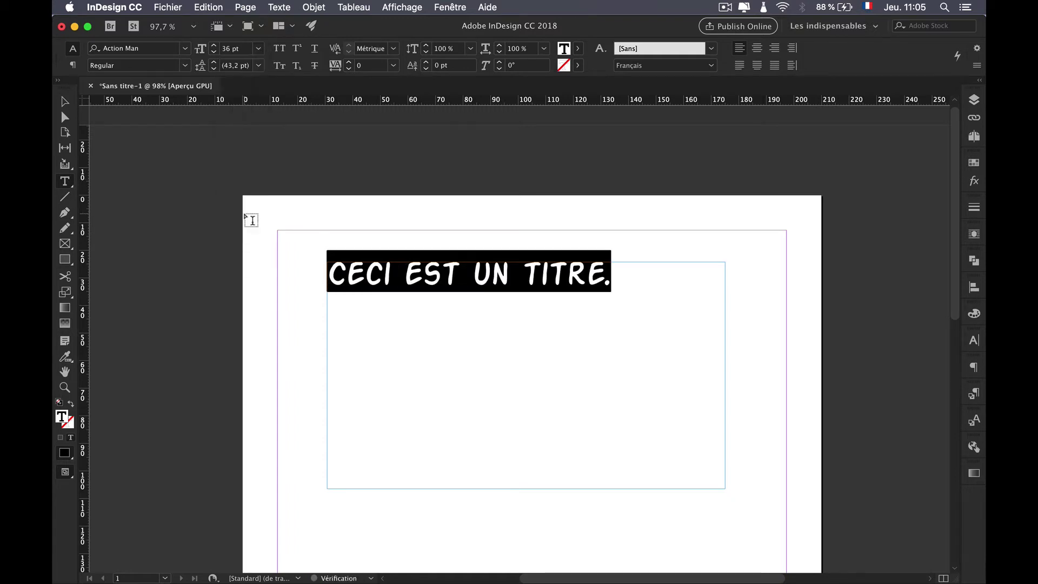
Fine-tune the title's font size in single-point increments, down and back up to 35 pt
left_click(214, 53)
left_click(214, 53)
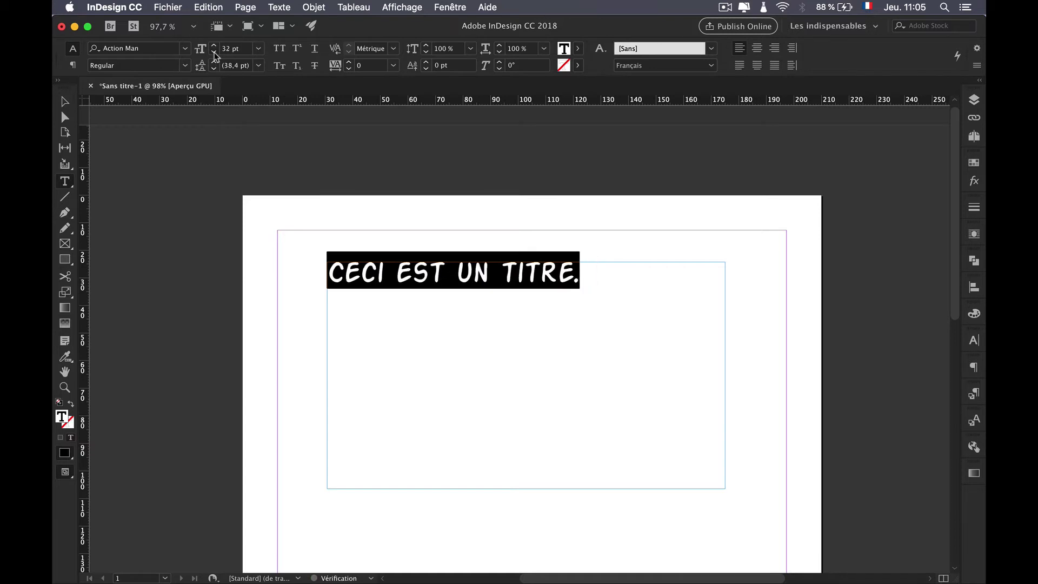
left_click(214, 53)
left_click(214, 47)
left_click(214, 48)
left_click(215, 48)
left_click(214, 48)
left_click(215, 48)
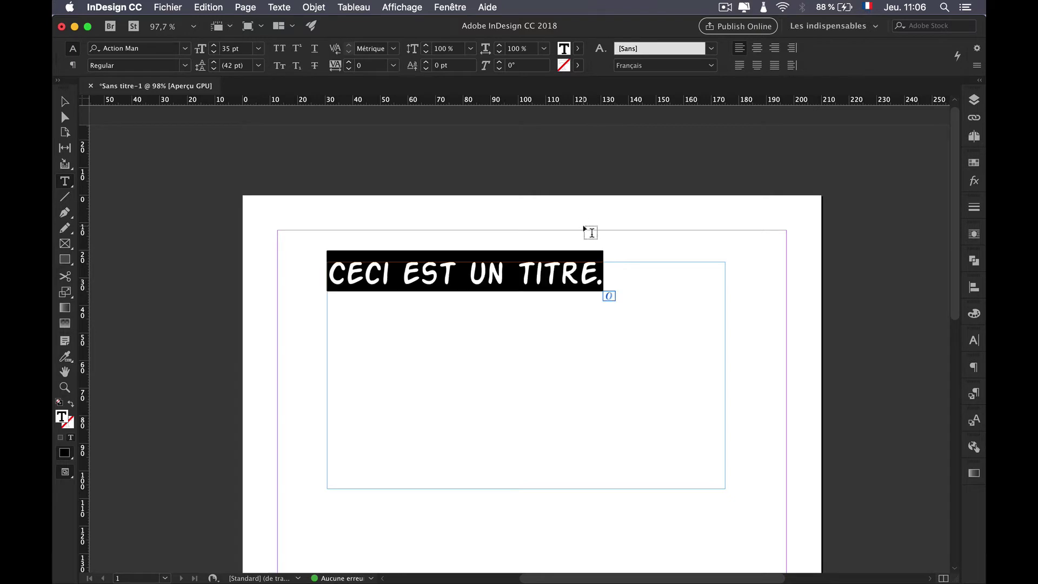
Add two more lines reading "CECI EST UN TITRE." below the title in the same text frame
left_click(613, 269)
key("Return")
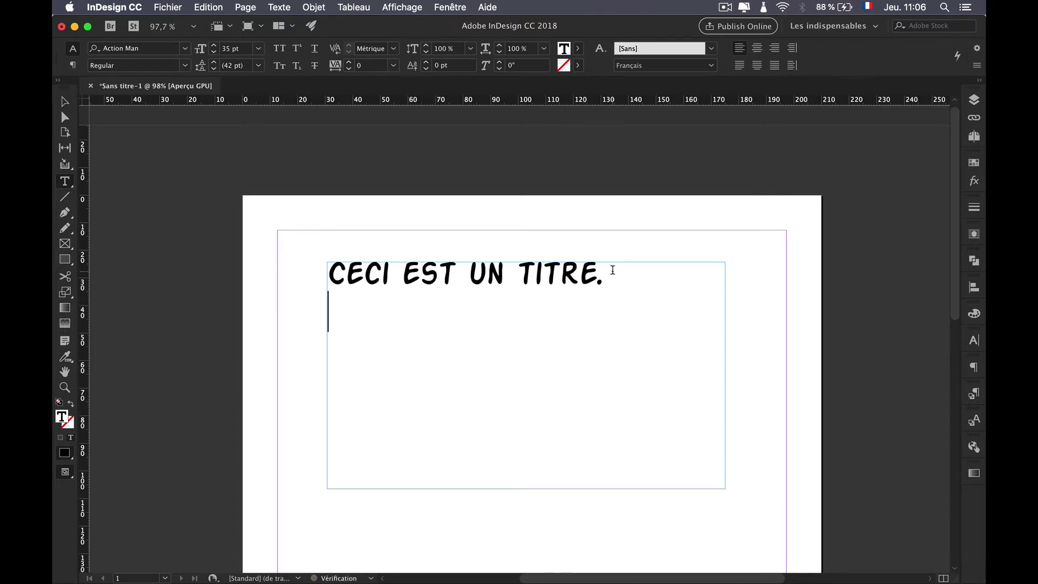
type("CECI EST UN TITRE.")
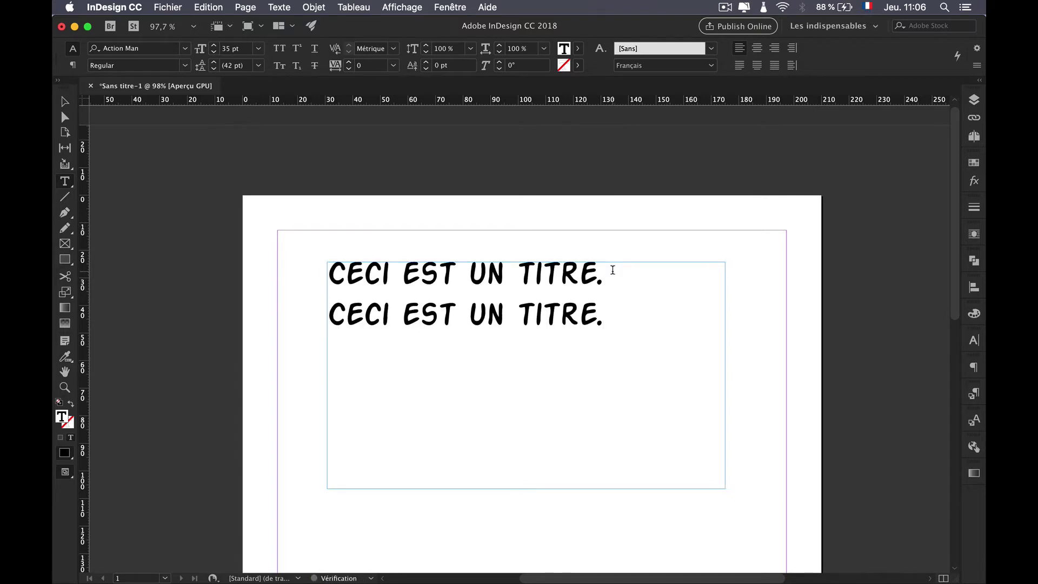
key("Return")
type("CECI EST UN TITRE.")
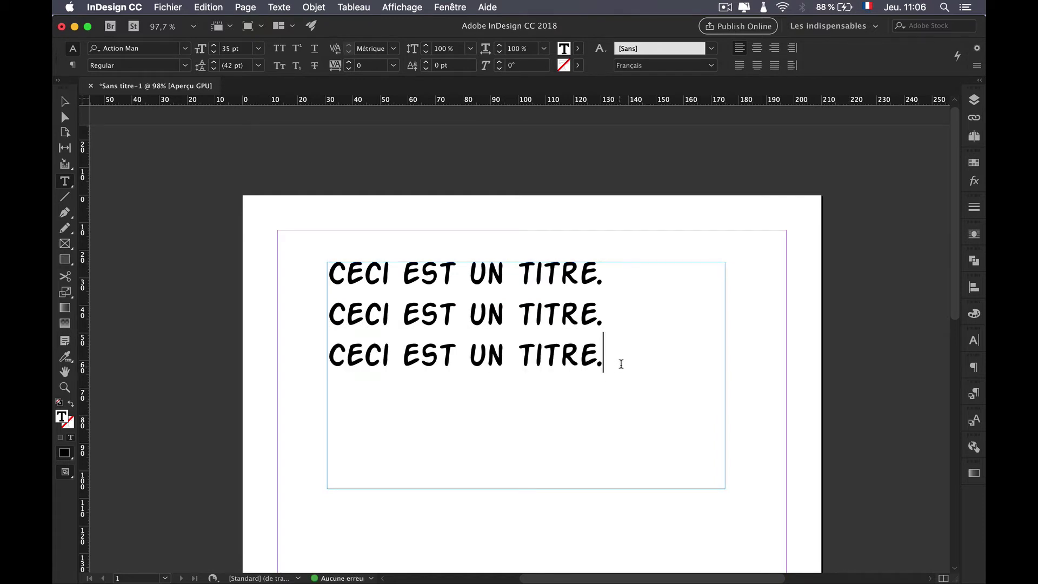
Set the leading of all three title lines to the preset 36 pt
key("super+a")
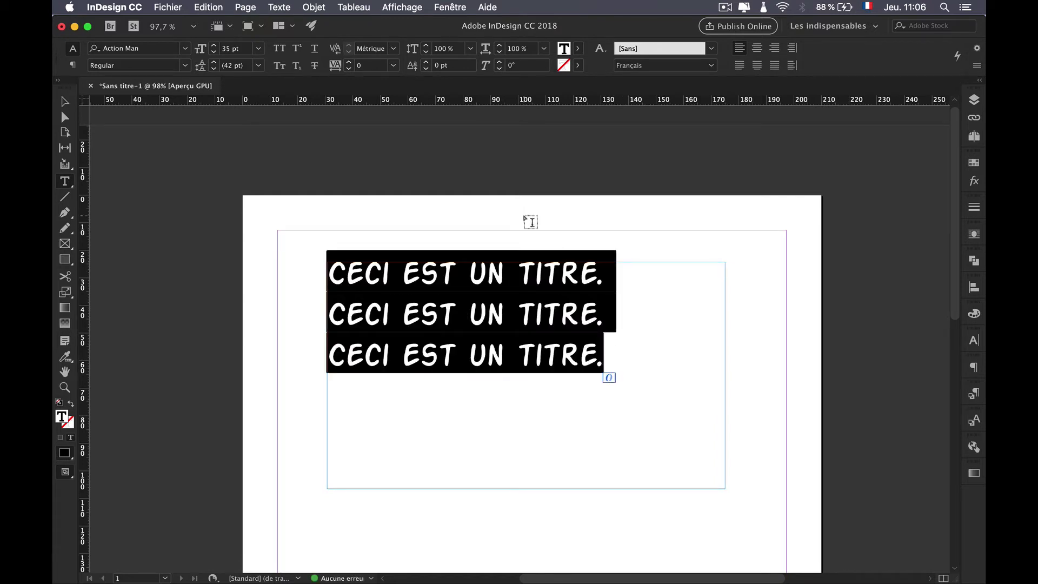
left_click(260, 65)
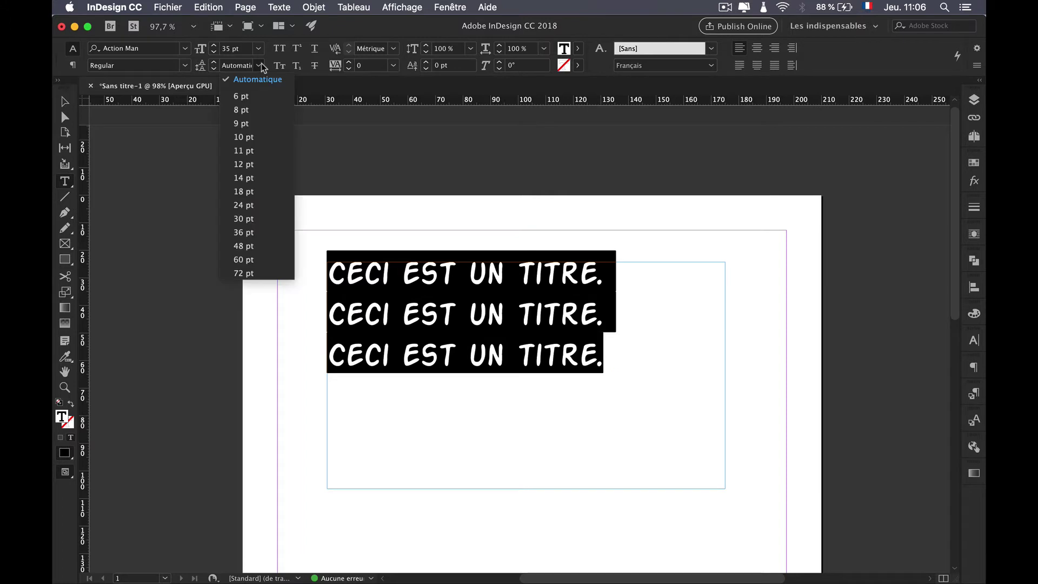
left_click(262, 232)
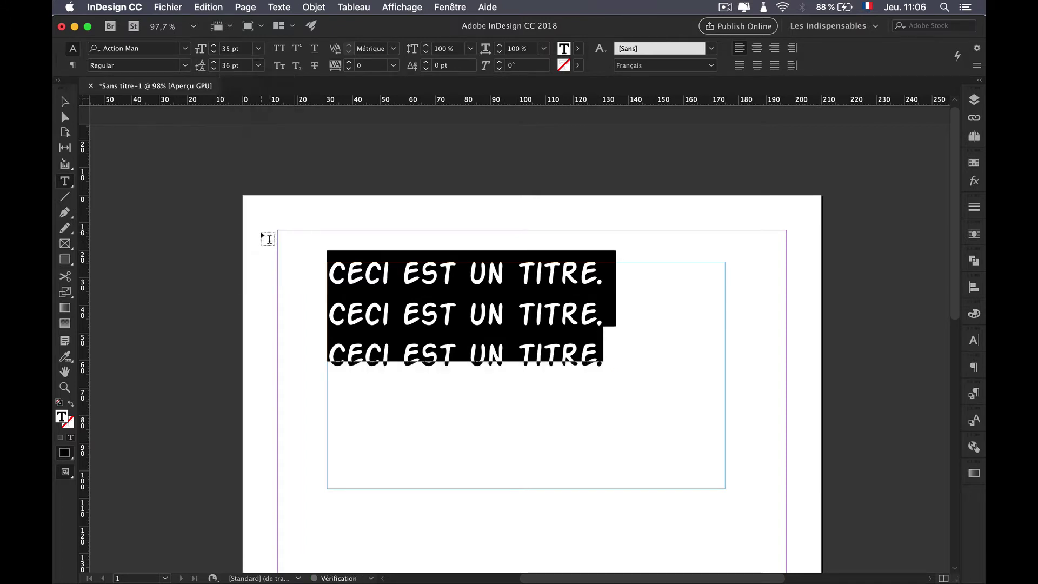
Increase the leading of the three title lines in single-point increments up to 49 pt
left_click(214, 62)
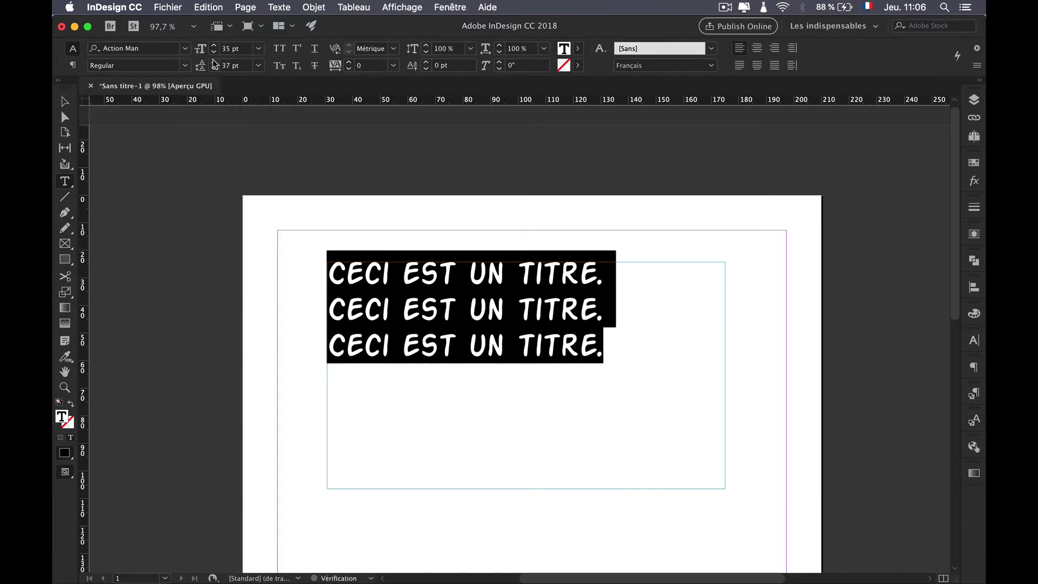
left_click(214, 62)
left_click(214, 62)
left_click(214, 61)
left_click(214, 62)
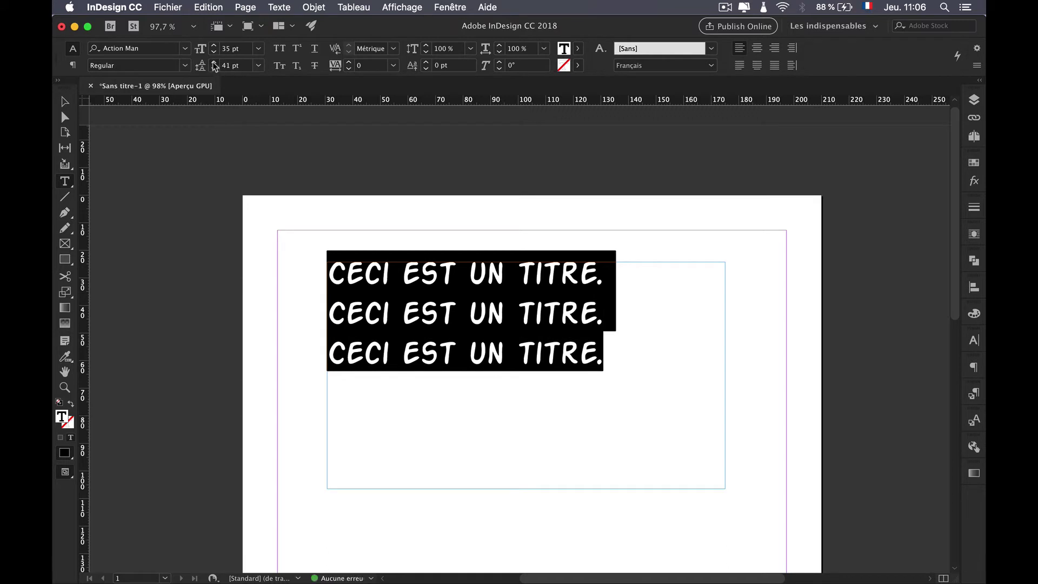
left_click(214, 62)
left_click(214, 62)
left_click(214, 61)
left_click(214, 61)
left_click(214, 62)
left_click(214, 62)
left_click(214, 61)
left_click(214, 62)
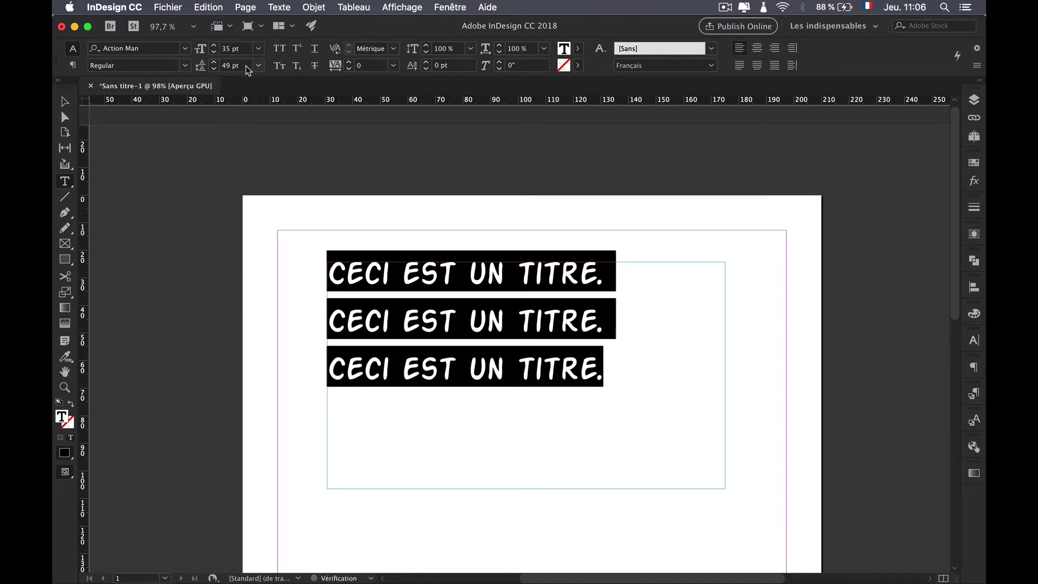
Enter an exact leading of 36 pt for the three selected lines
left_click(194, 65)
type("36")
key("Return")
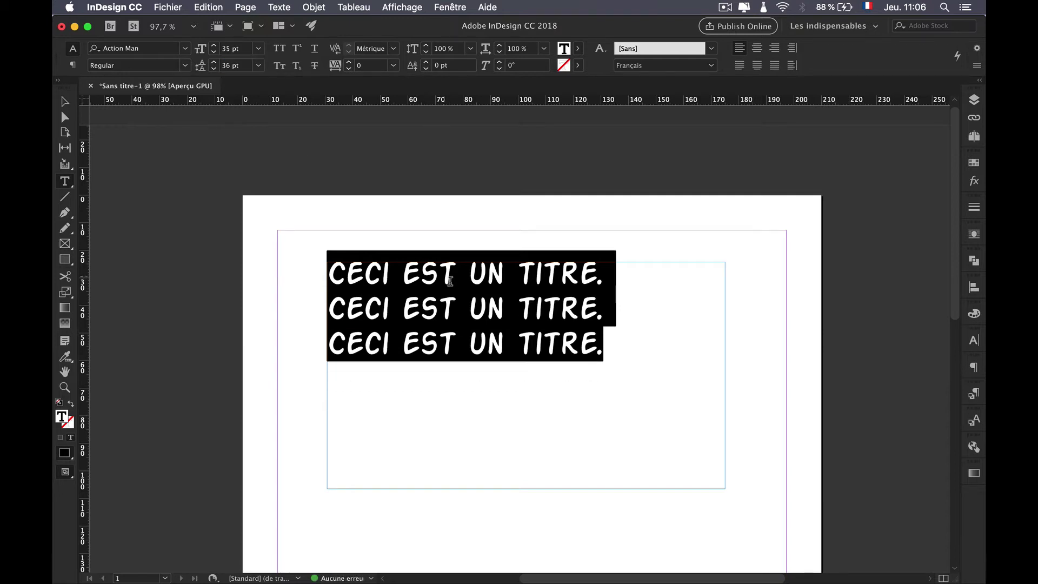
Change the font of all three title lines to Arial
left_click(185, 49)
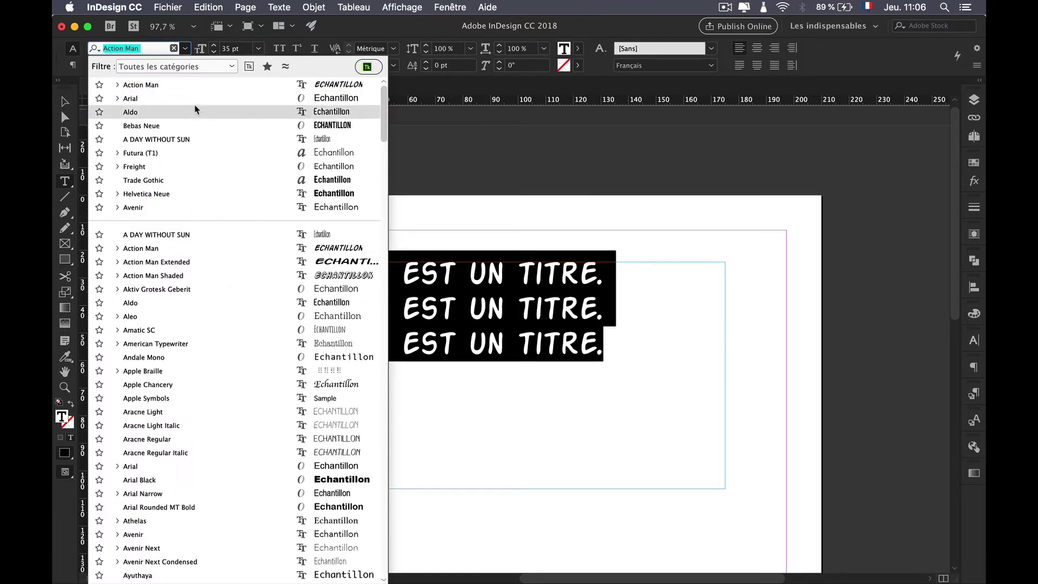
left_click(195, 99)
left_click(597, 330)
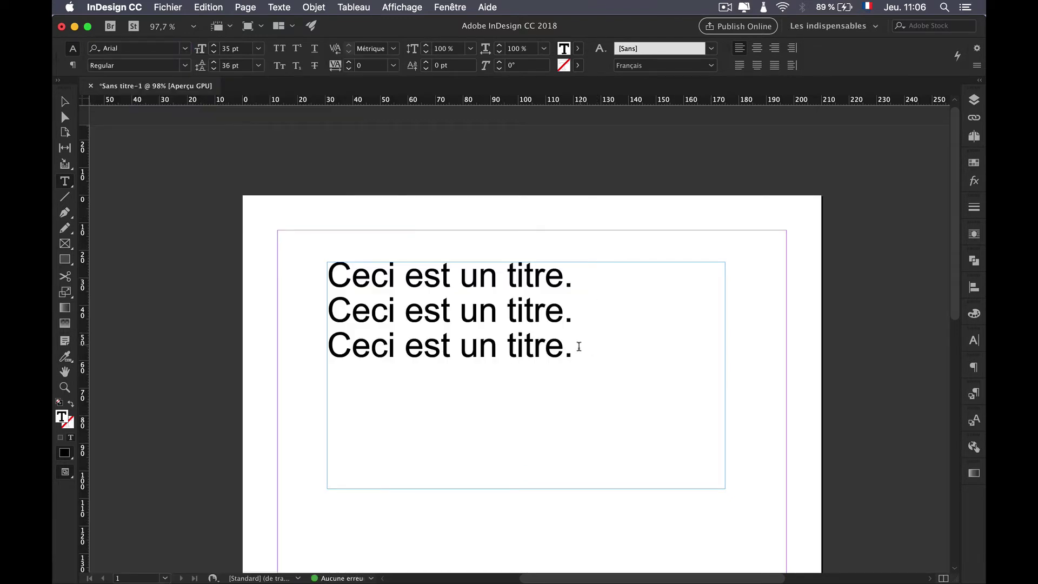
Delete the two extra lines below the title, keeping a single "Ceci est un titre." line
left_click_drag(579, 346, 294, 320)
key("BackSpace")
key("BackSpace")
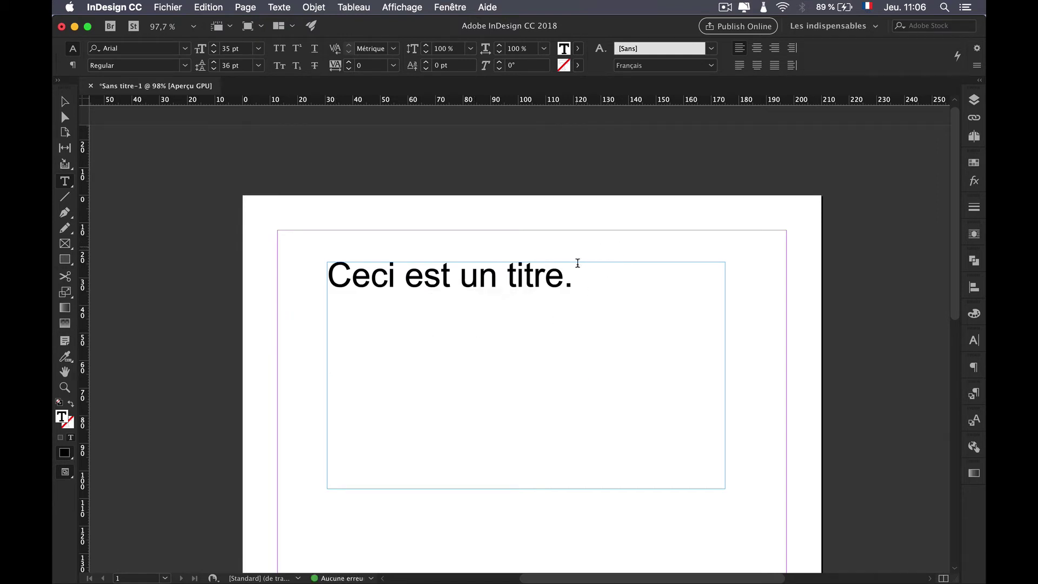
Try All Caps on the title, turn it off again and apply Small Caps instead
left_click_drag(577, 261, 547, 190)
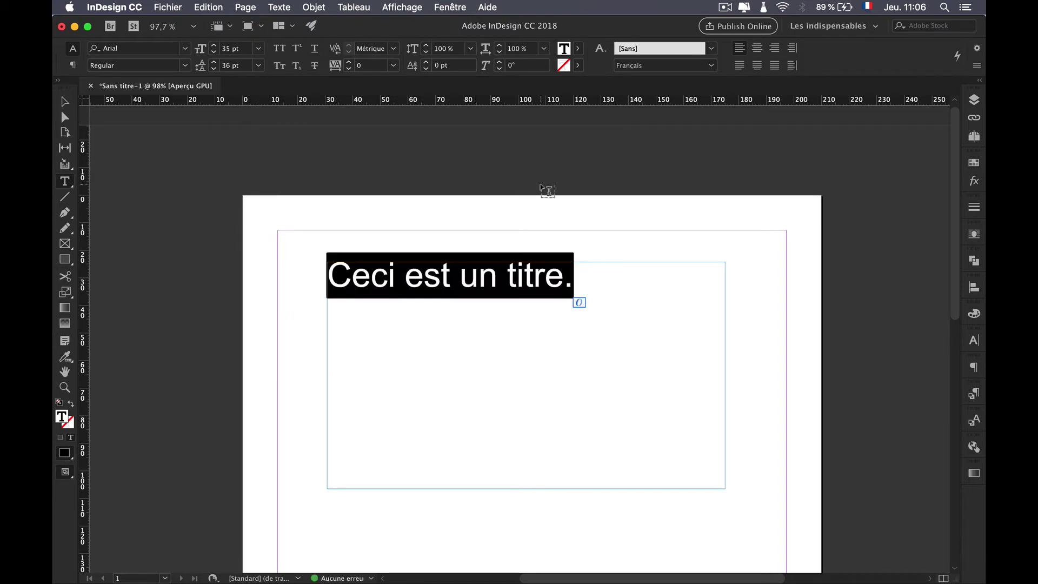
left_click(280, 49)
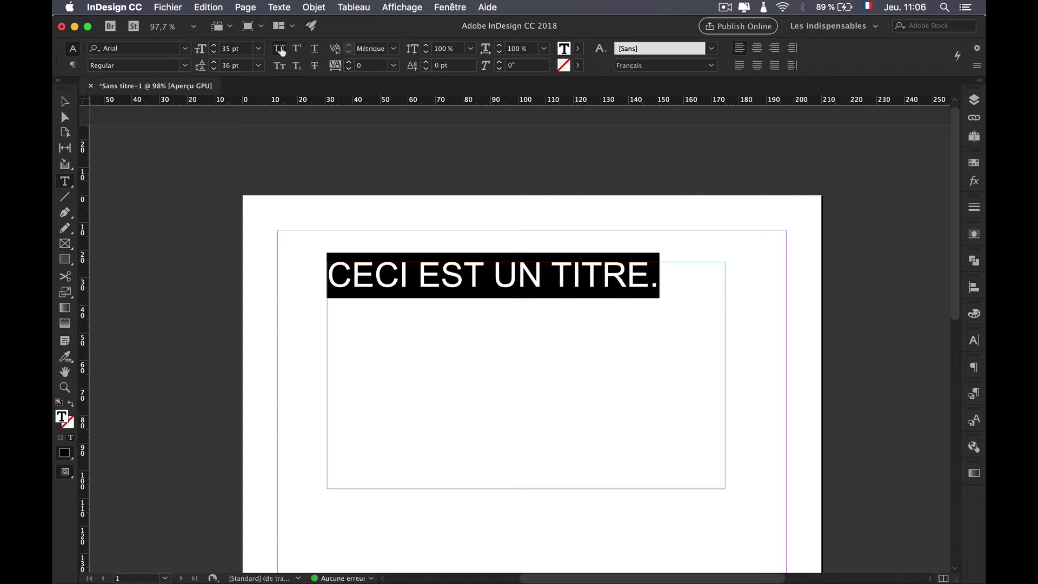
left_click(280, 49)
left_click(279, 67)
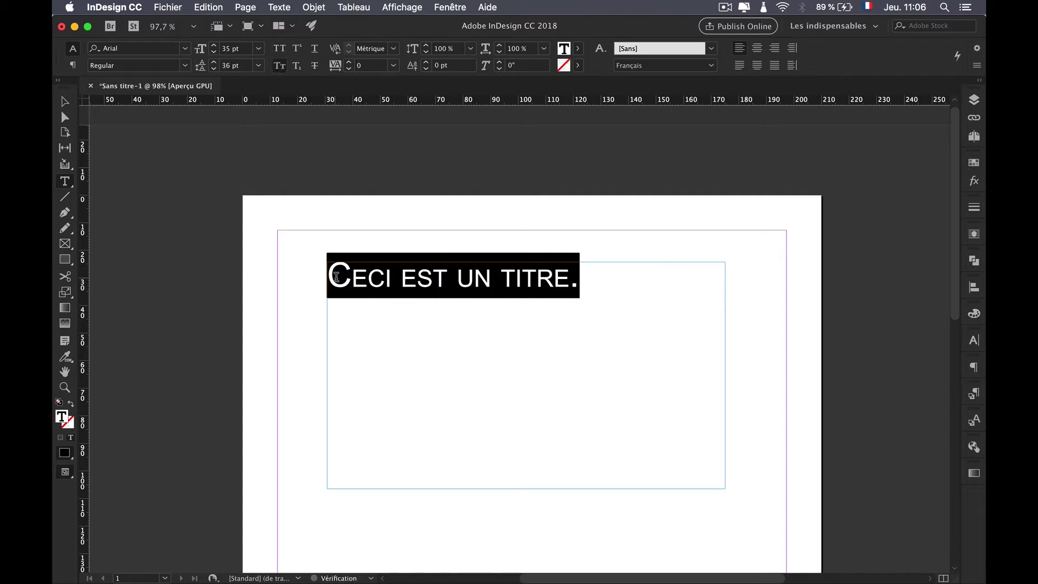
left_click(352, 271)
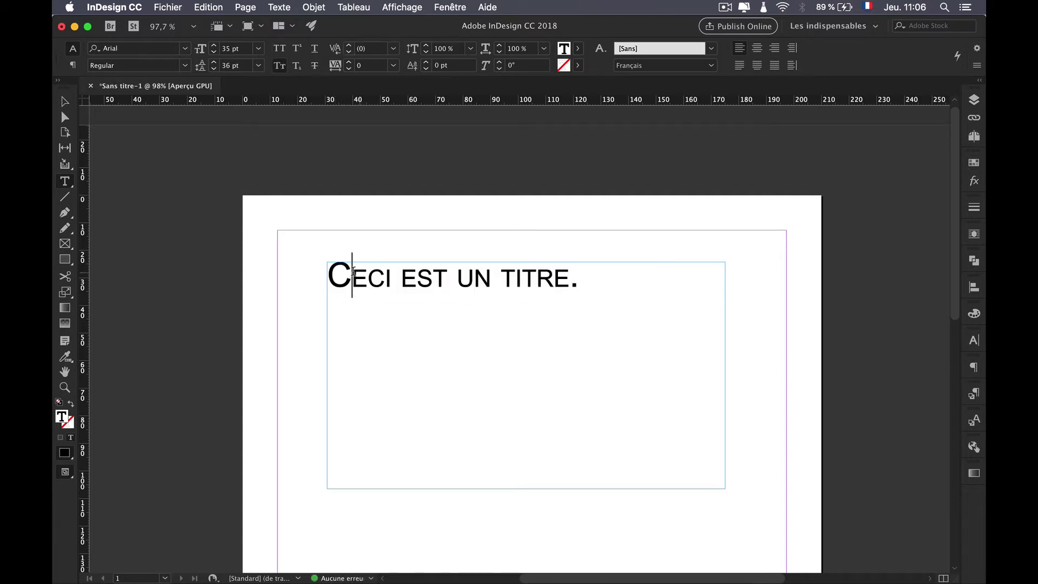
left_click_drag(352, 272, 575, 281)
triple_click(575, 281)
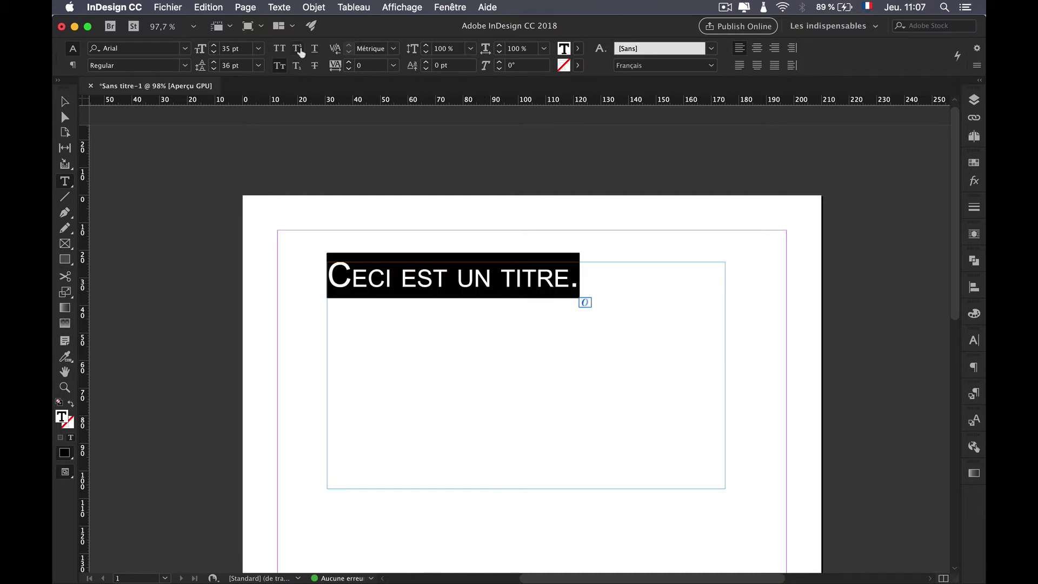
Insert a ® symbol before the title's period and format it as superscript
left_click(571, 279)
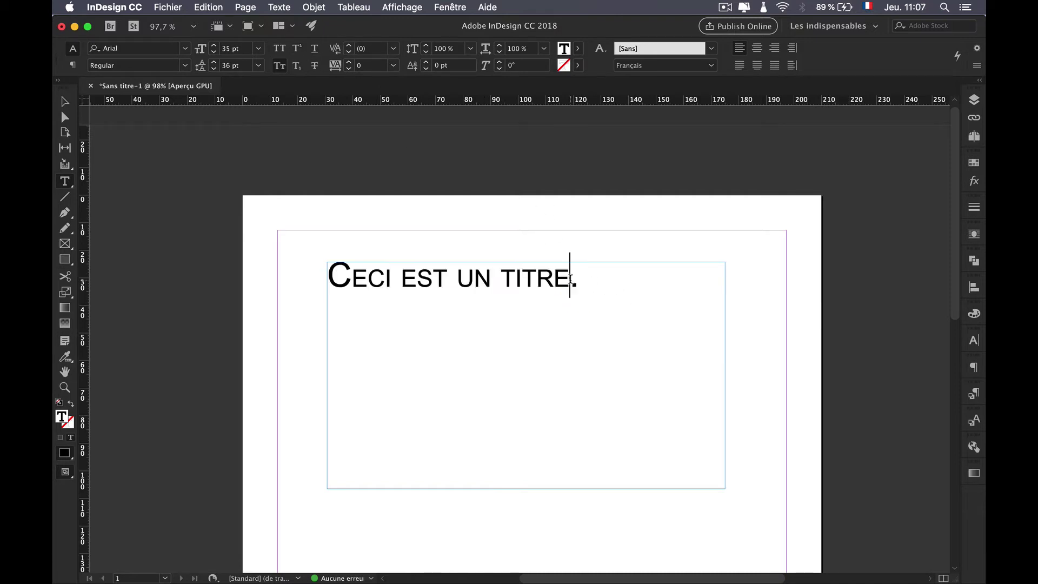
type("®")
key("shift+Left")
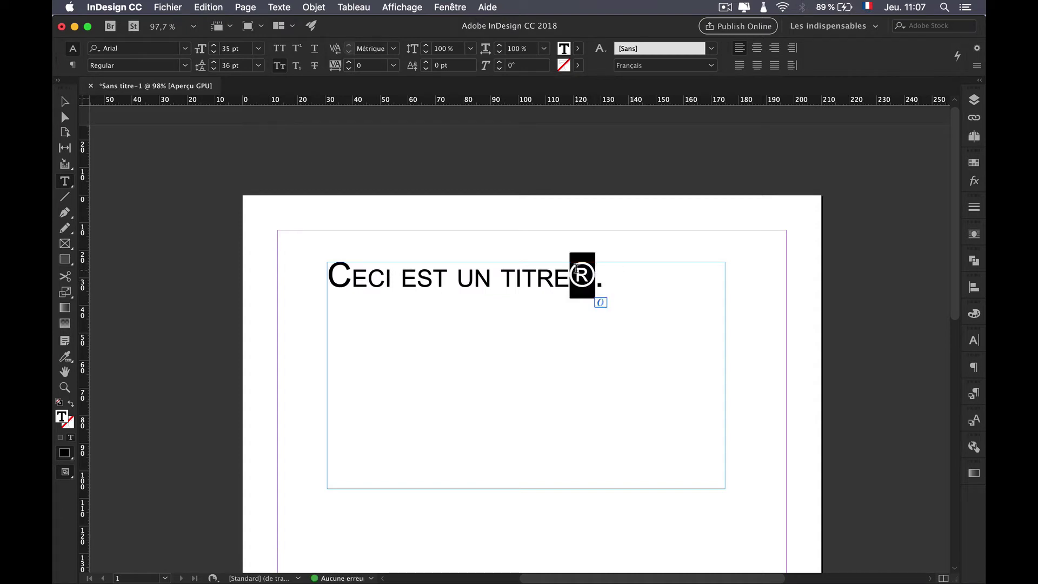
left_click(298, 50)
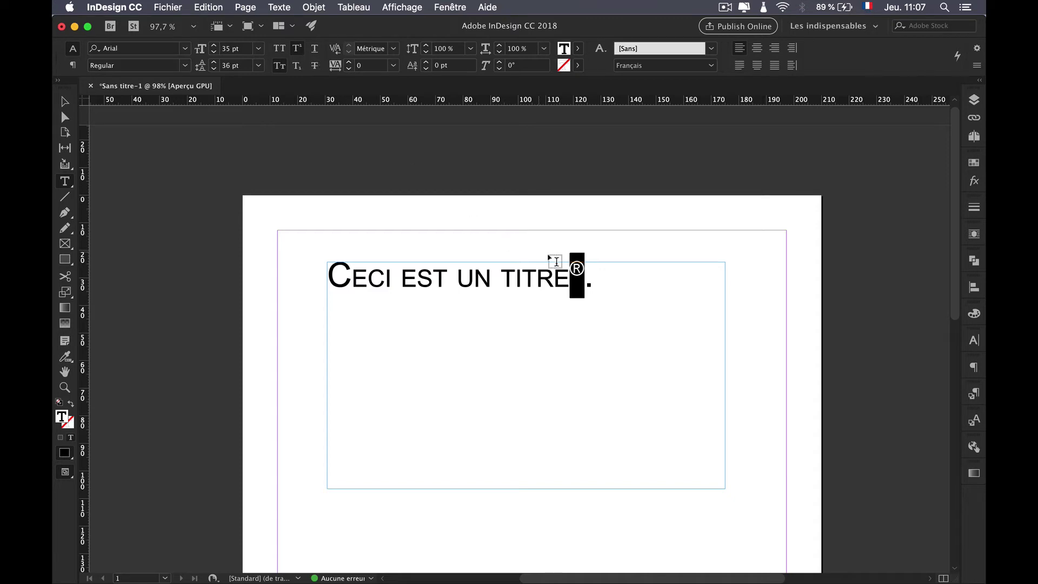
Try underline and strikethrough on the whole title, and delete the ® symbol before the period
key("super+a")
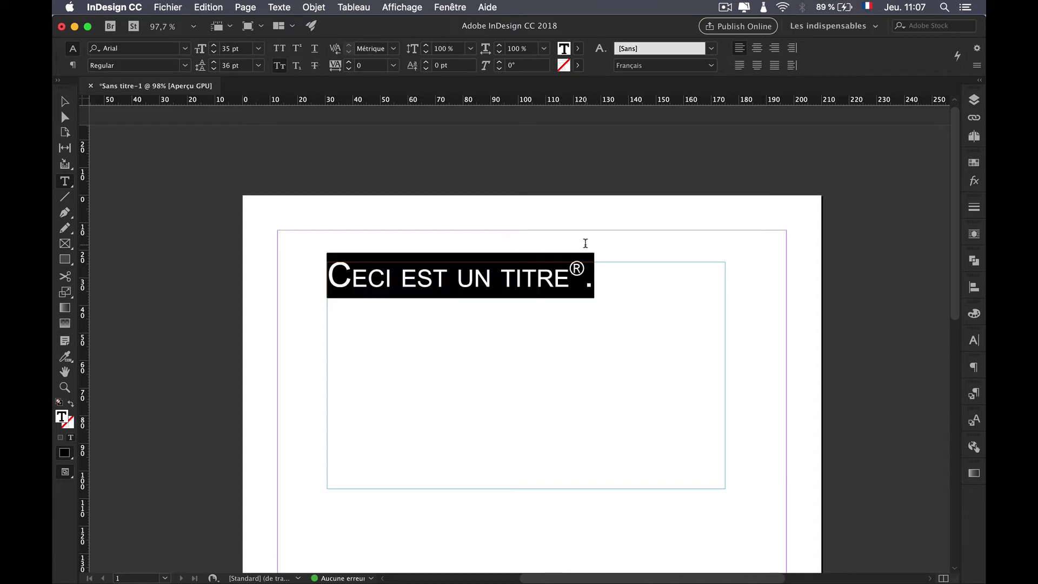
left_click(314, 52)
left_click(315, 52)
left_click(315, 65)
left_click(315, 66)
left_click(585, 272)
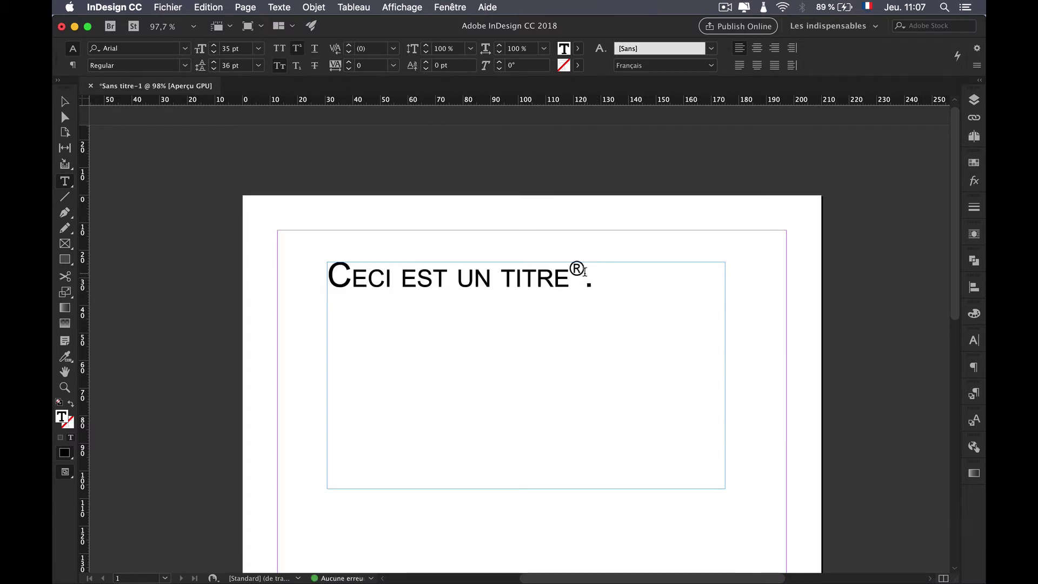
key("BackSpace")
Try a tracking value of 200 on the whole title and undo it
key("super+a")
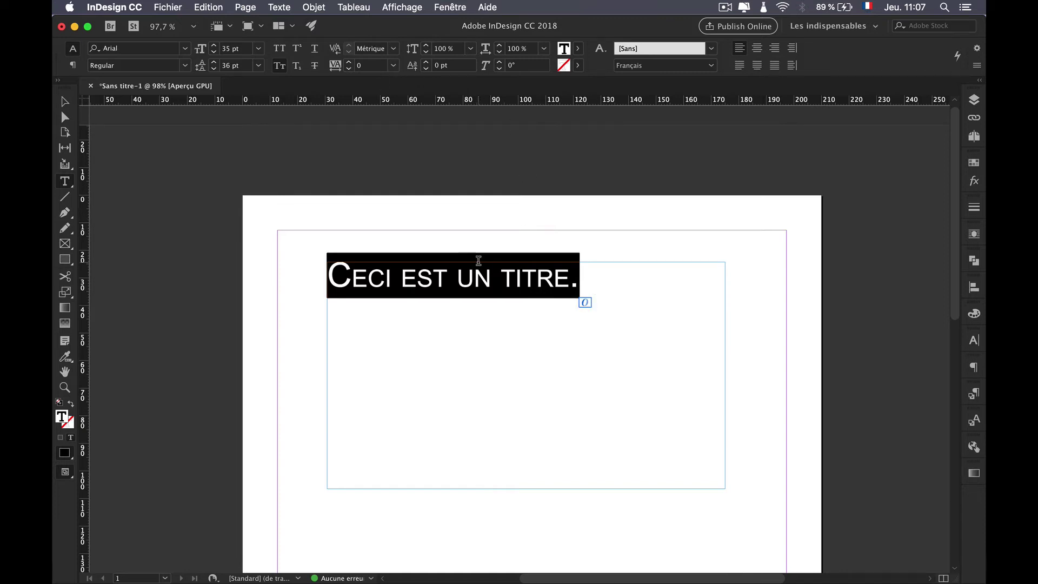
left_click(395, 66)
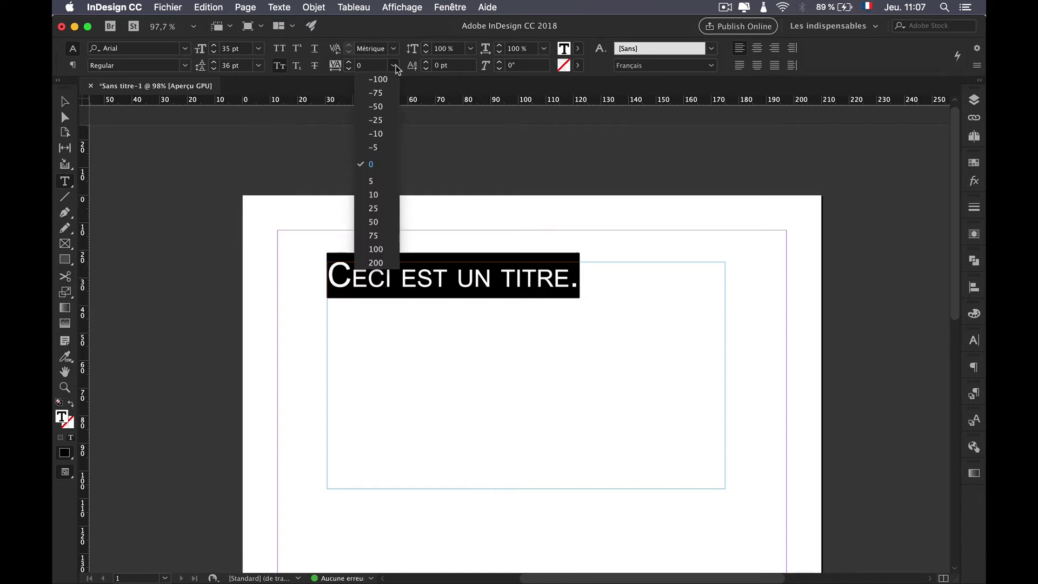
left_click(383, 263)
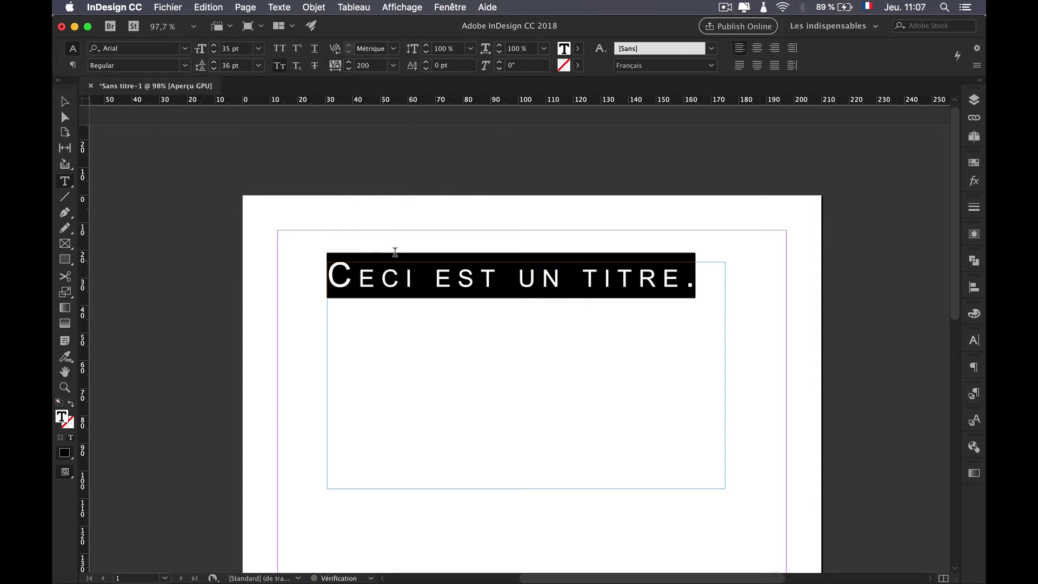
left_click(395, 252)
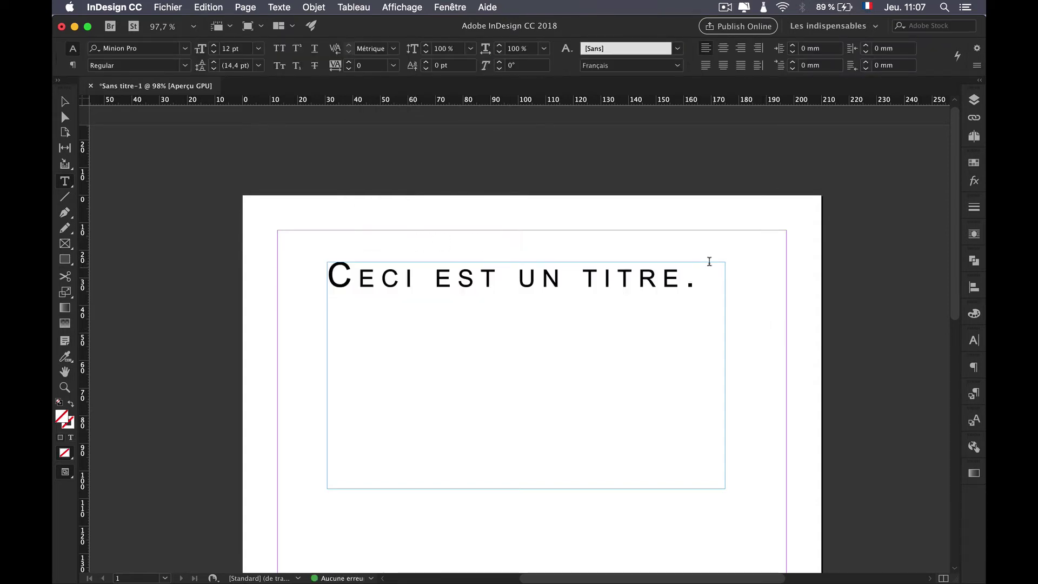
left_click(557, 319)
key("super+z")
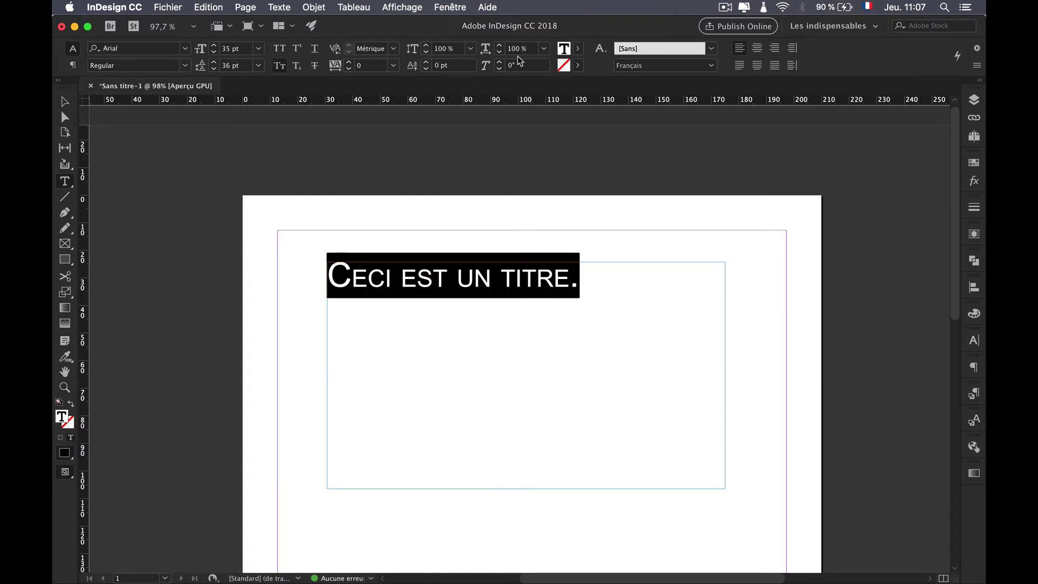
Try a 200 % vertical scale on the title and set it back to 100 %
left_click(470, 48)
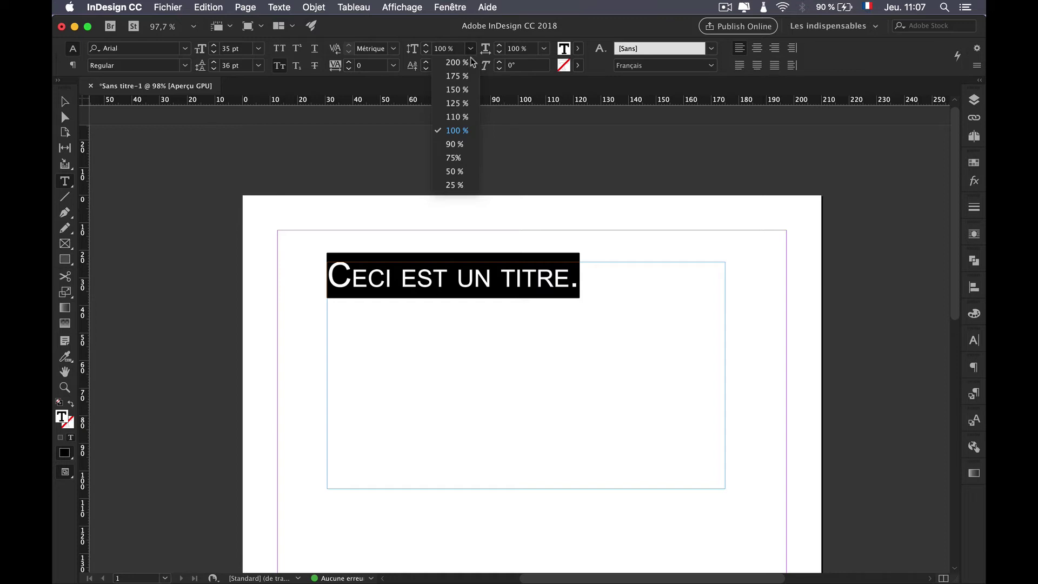
left_click(470, 66)
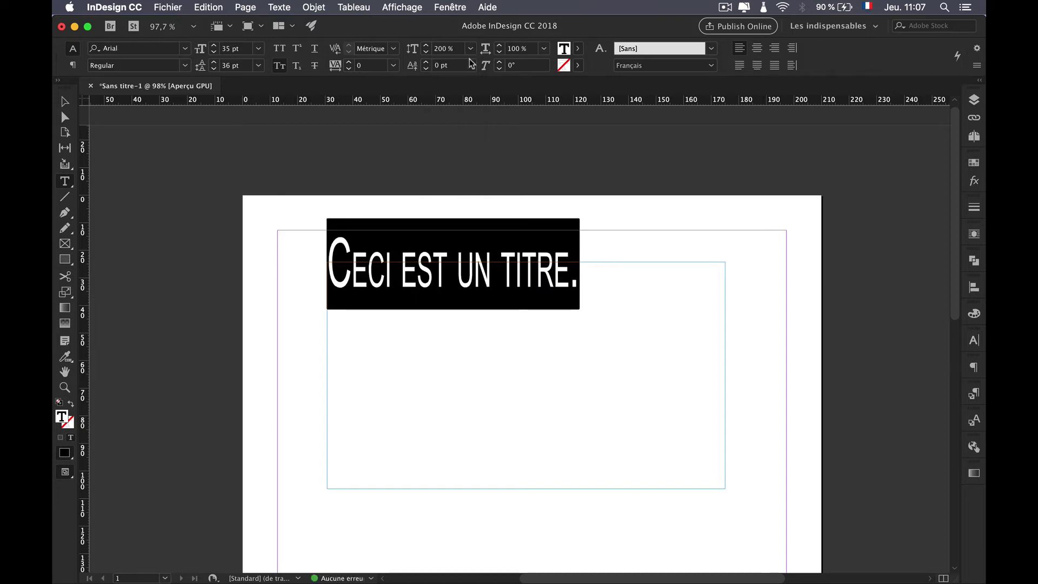
left_click(470, 49)
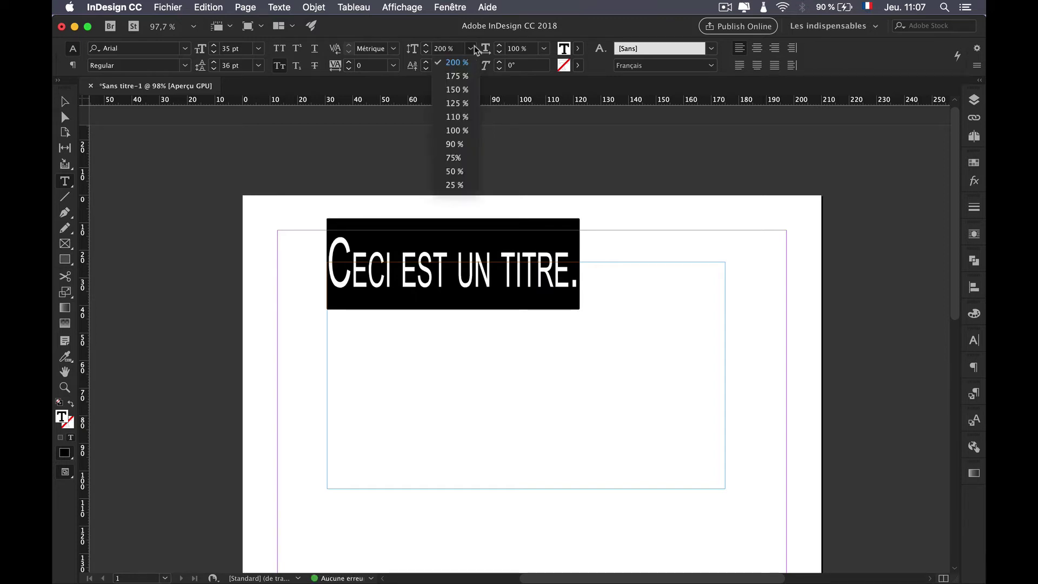
left_click(454, 129)
Try a 200 % horizontal scale on the title and undo it
left_click(544, 49)
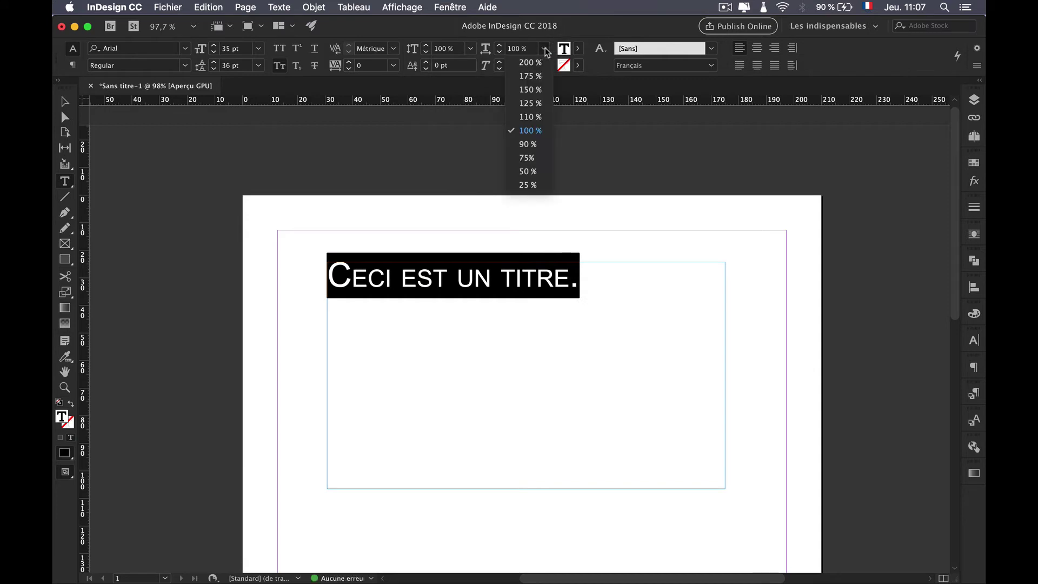
left_click(542, 62)
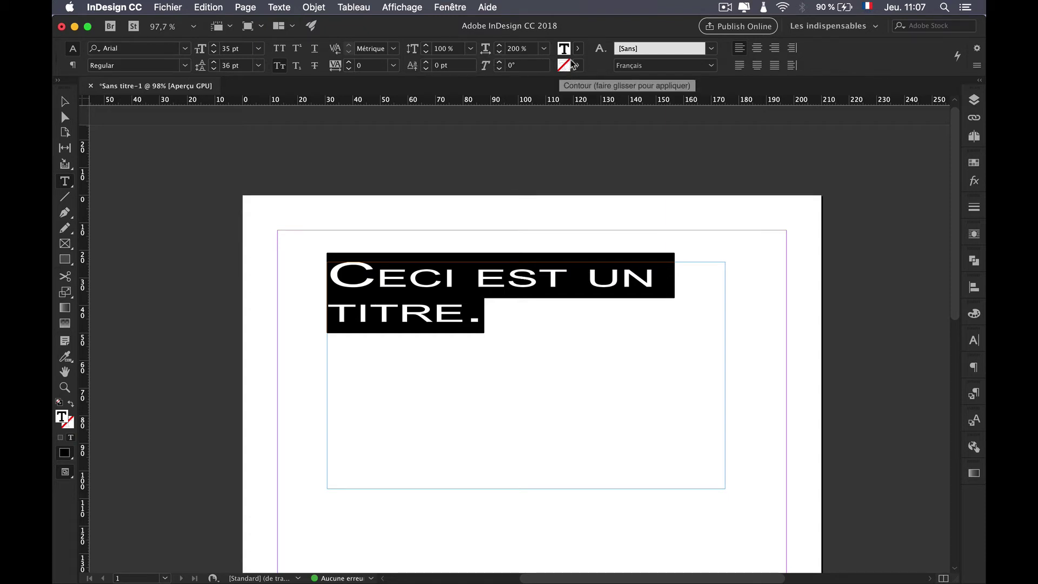
left_click(473, 299)
key("Left")
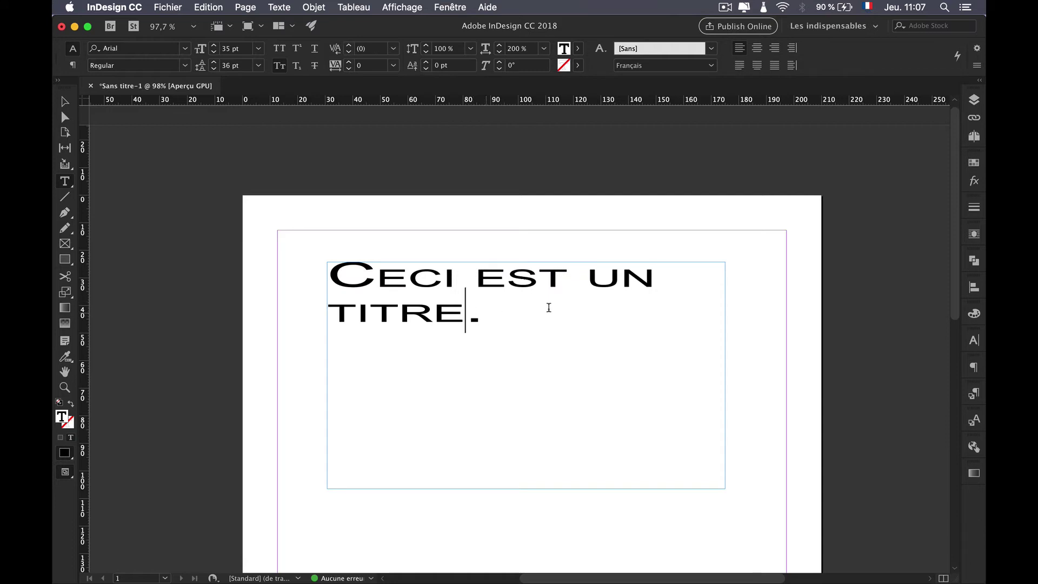
key("super+z")
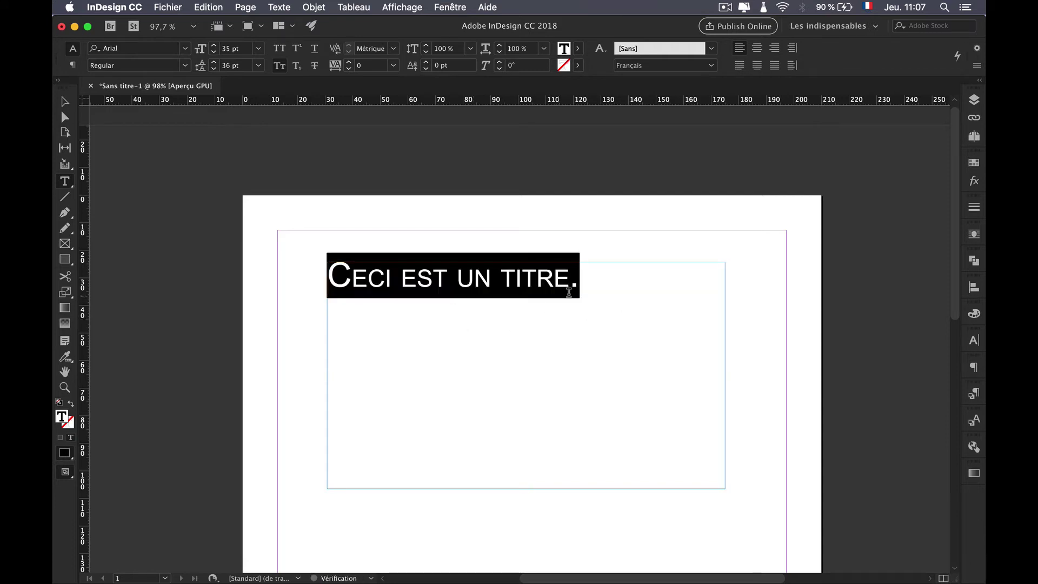
Lower the word "titre" with a baseline shift of -14 pt, stepping the value down gradually
left_click_drag(568, 283, 500, 277)
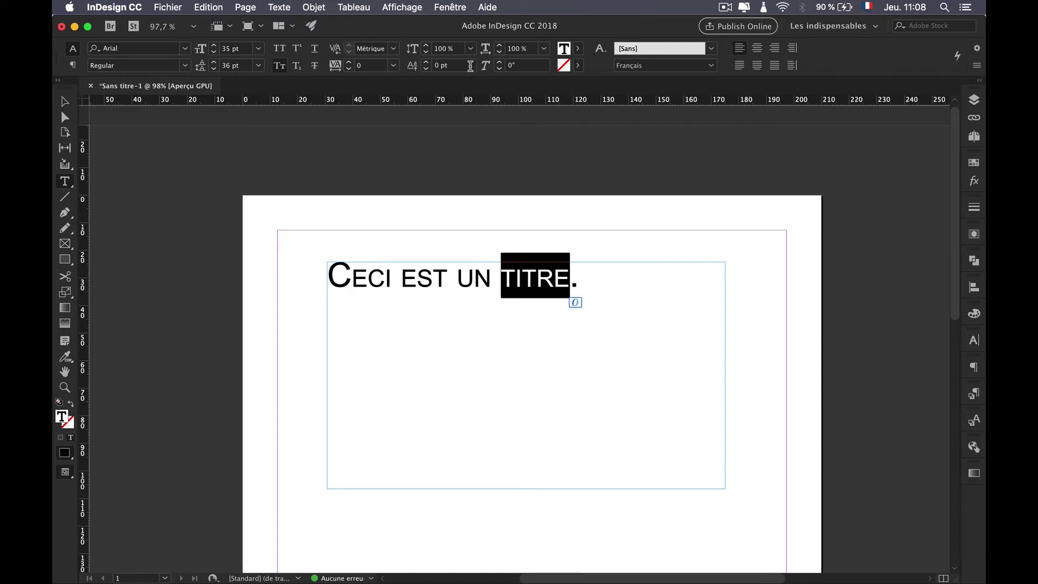
left_click(433, 67)
left_click(427, 69)
left_click(427, 69)
left_click(427, 69)
left_click(427, 69)
left_click(427, 69)
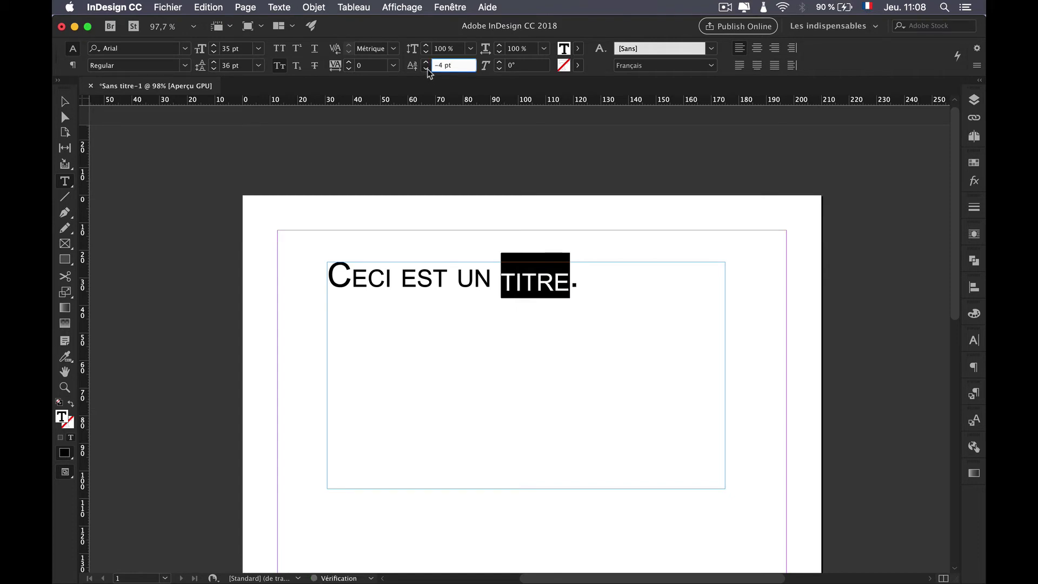
left_click(427, 69)
left_click(427, 69)
left_click(428, 69)
left_click(427, 69)
left_click(427, 69)
left_click(427, 69)
left_click(427, 70)
left_click(427, 69)
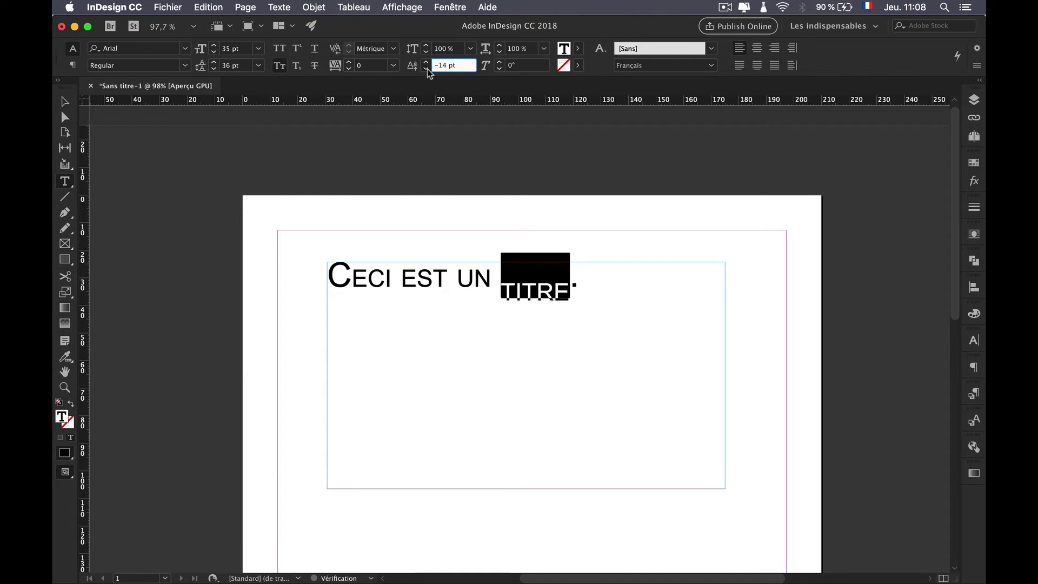
Lower the word "titre" further to a baseline shift of -23 pt
left_click(427, 69)
left_click(427, 69)
left_click(427, 69)
left_click(427, 69)
left_click(427, 69)
left_click(427, 69)
left_click(427, 70)
left_click(427, 70)
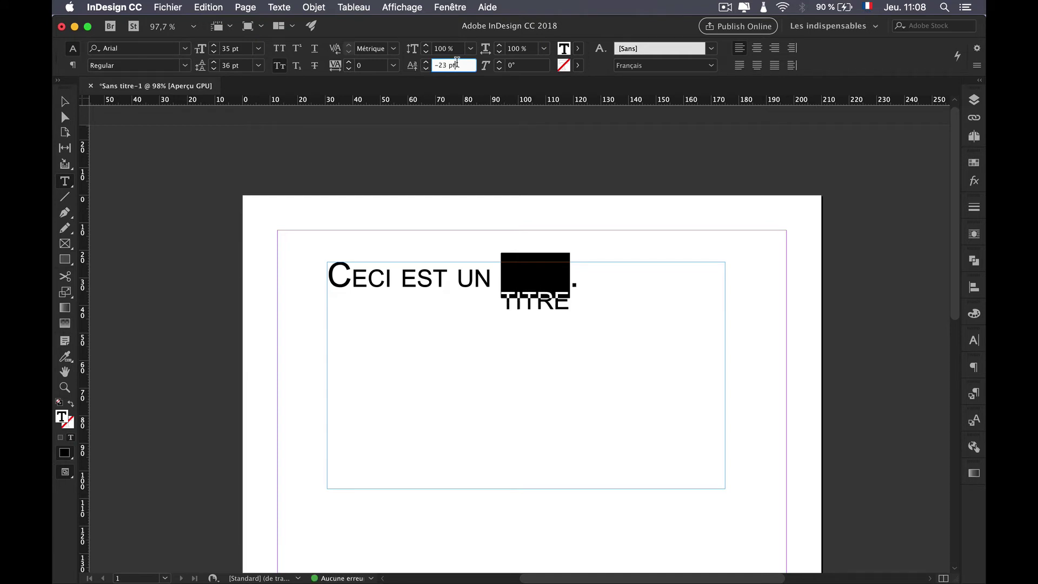
Reset the baseline shift of the word "titre" to 0 pt and deselect it
left_click(410, 66)
type("0")
key("Return")
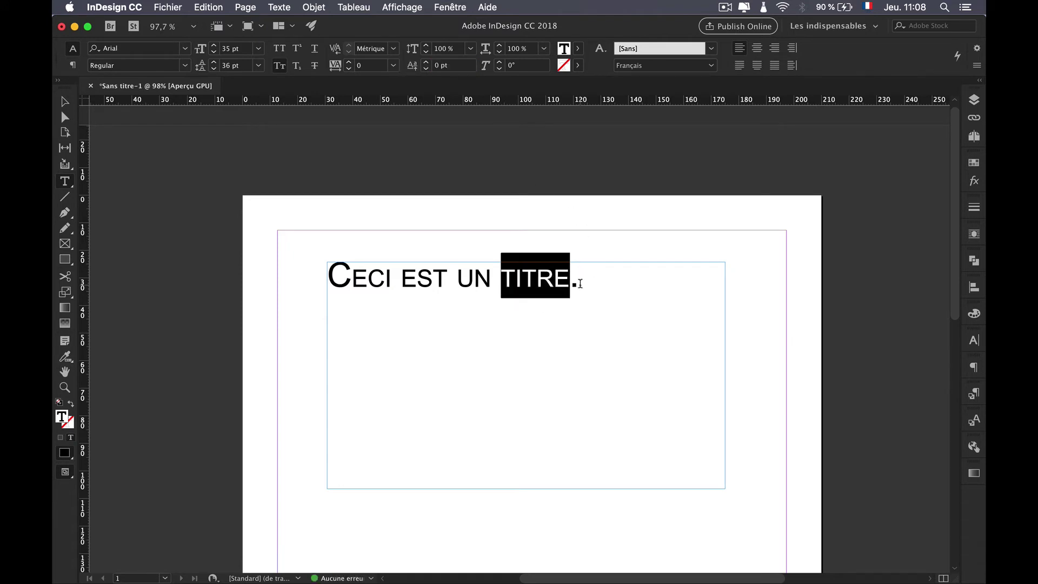
left_click(580, 284)
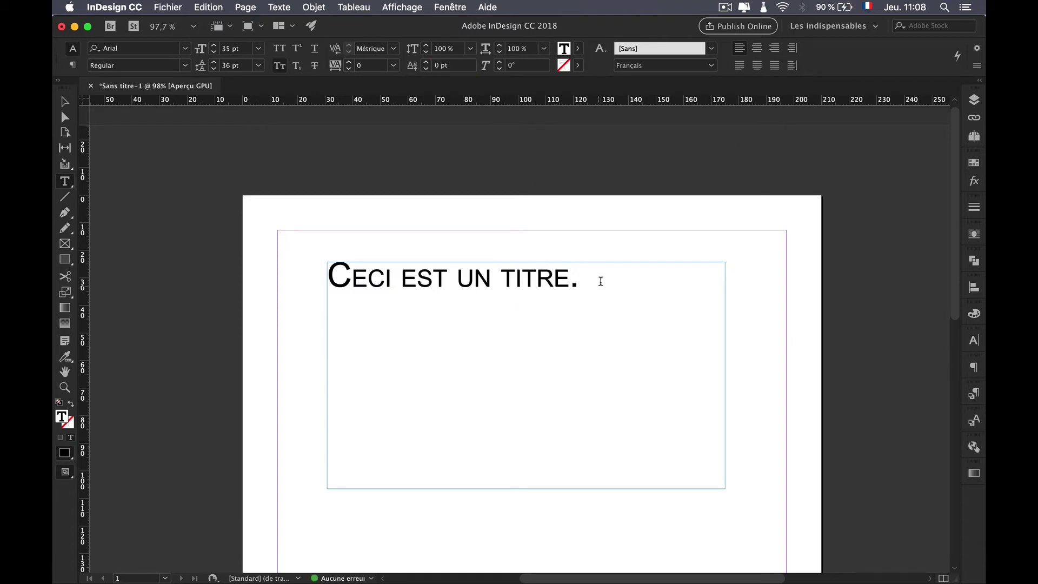
Try right alignment on the whole title line and settle on centre alignment
triple_click(597, 284)
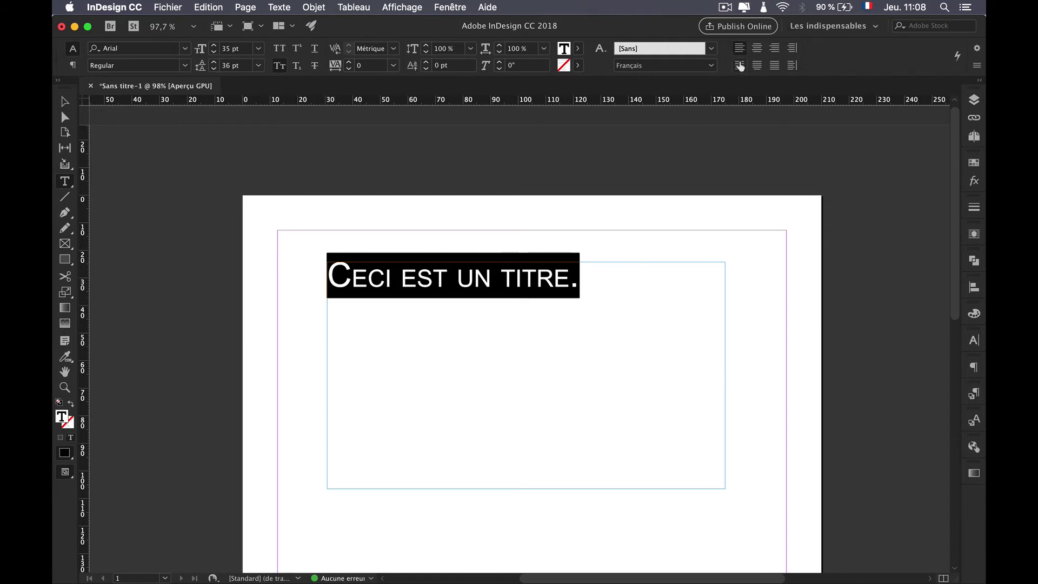
left_click(757, 49)
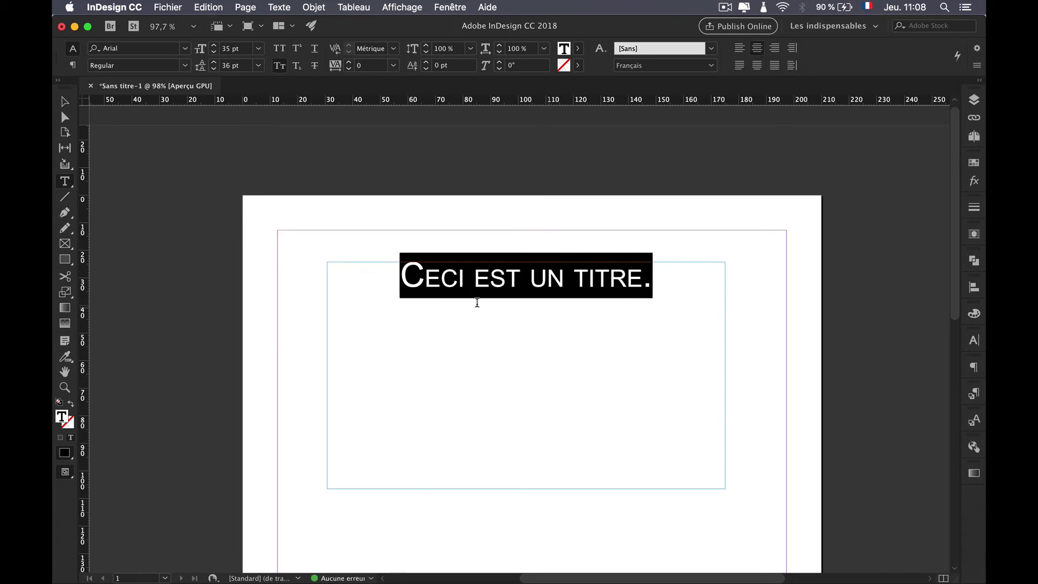
left_click(776, 49)
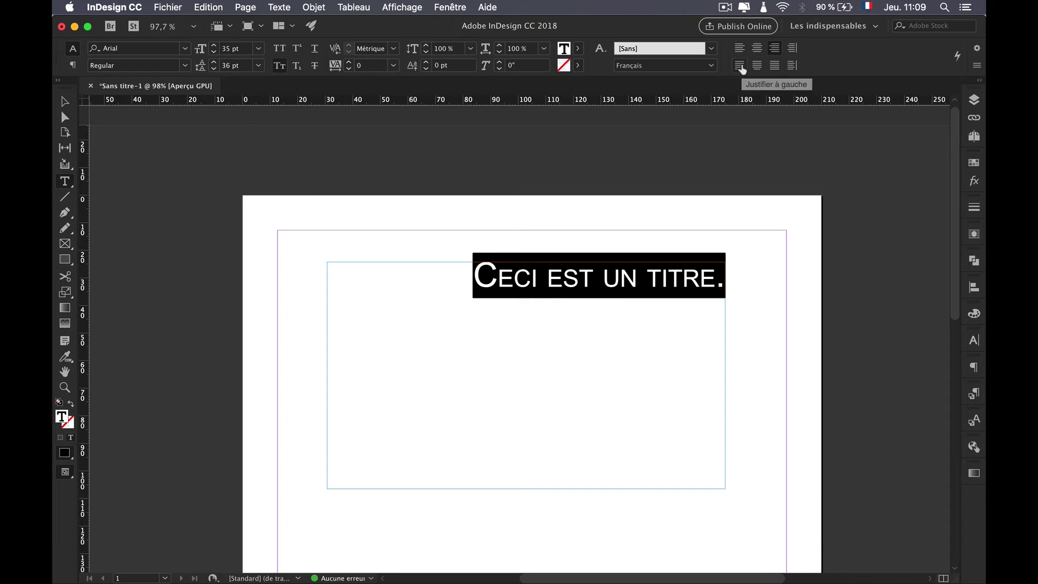
left_click(757, 52)
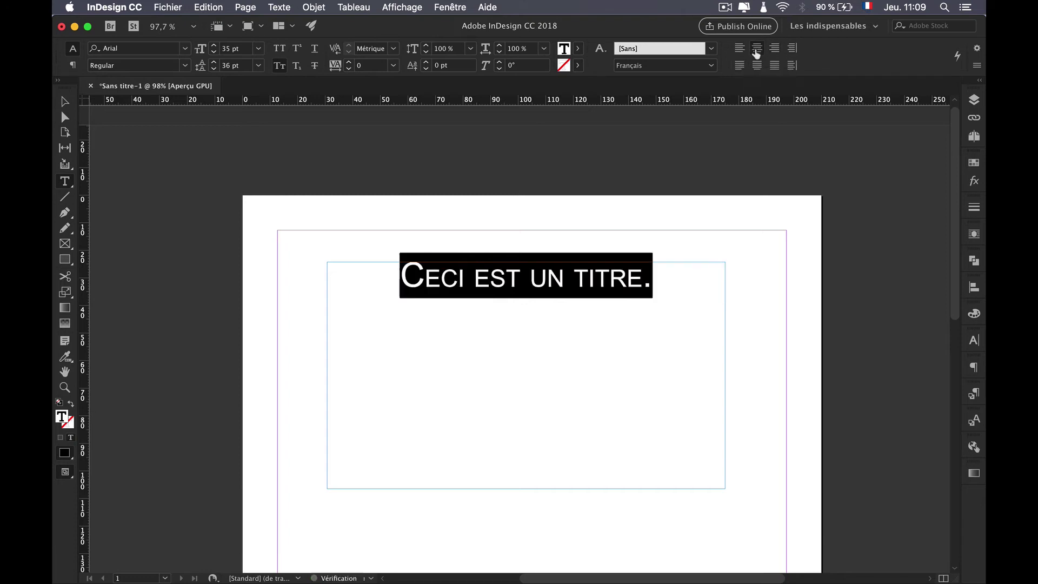
Resize the title frame to start at the upper page margin, span both side margins at 184.6 mm, and be 19.8 mm high
left_click(66, 102)
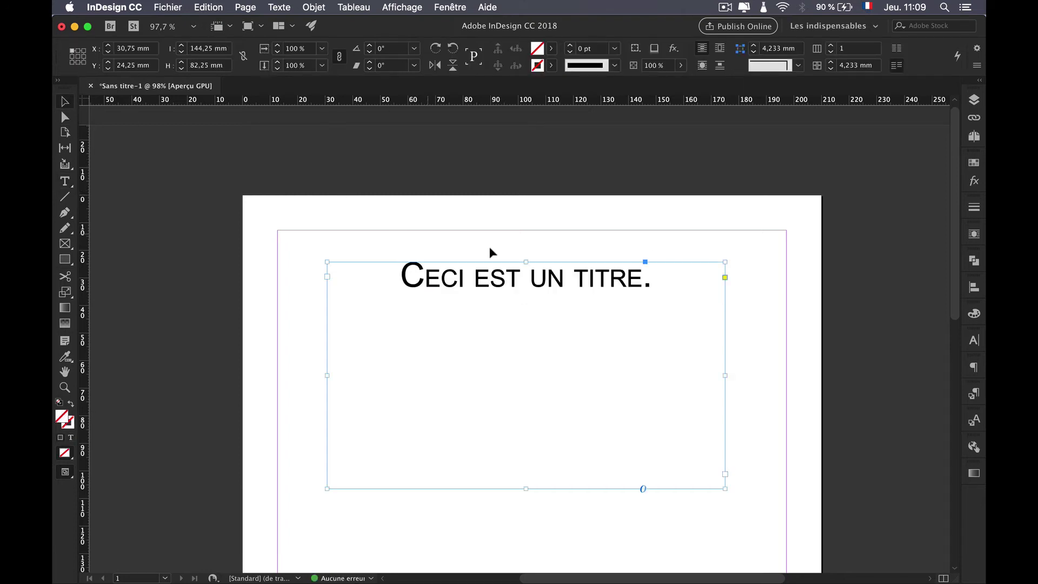
left_click_drag(327, 262, 278, 230)
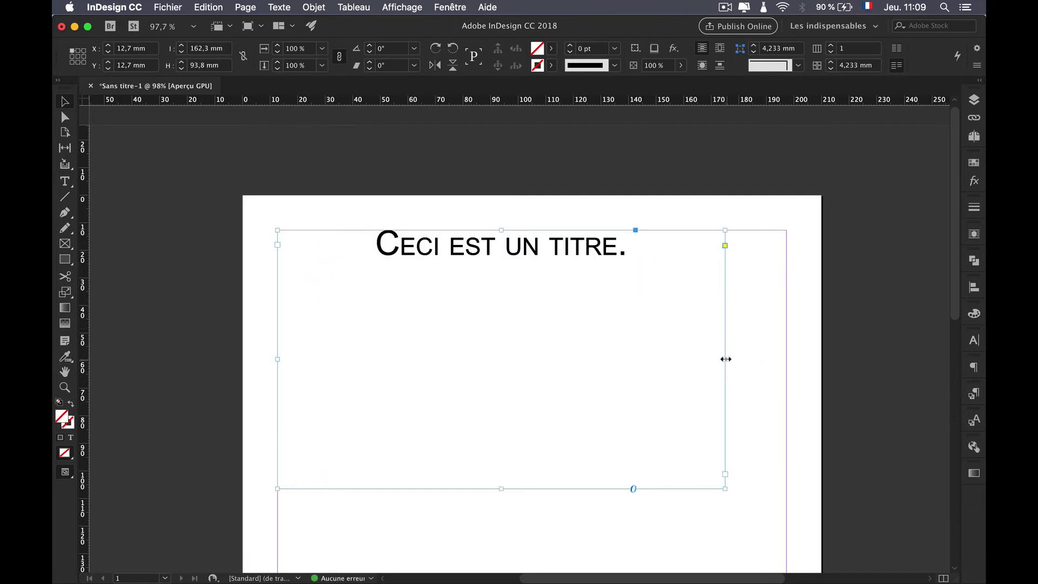
left_click_drag(725, 359, 787, 357)
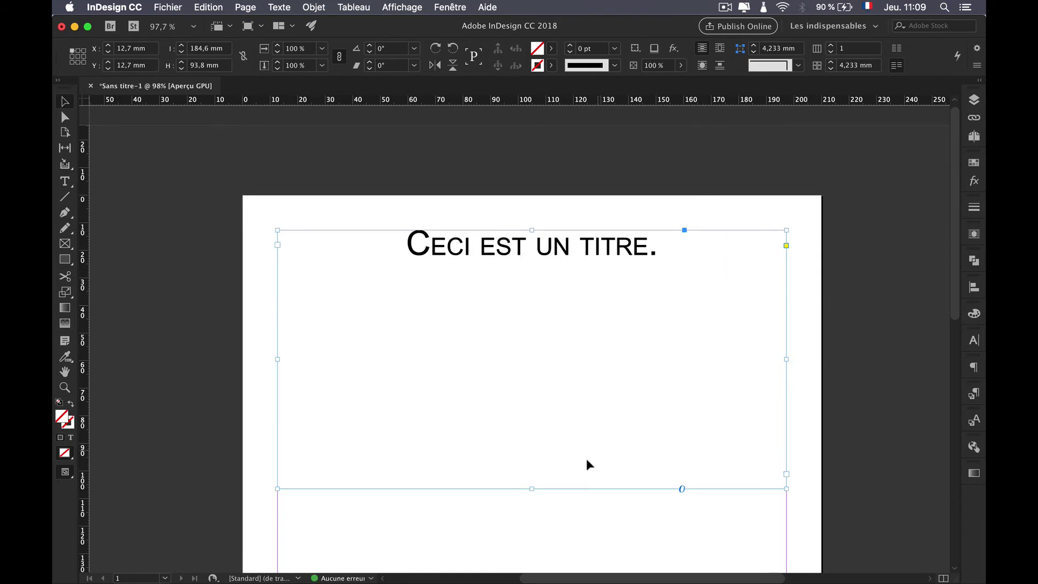
left_click_drag(531, 489, 537, 283)
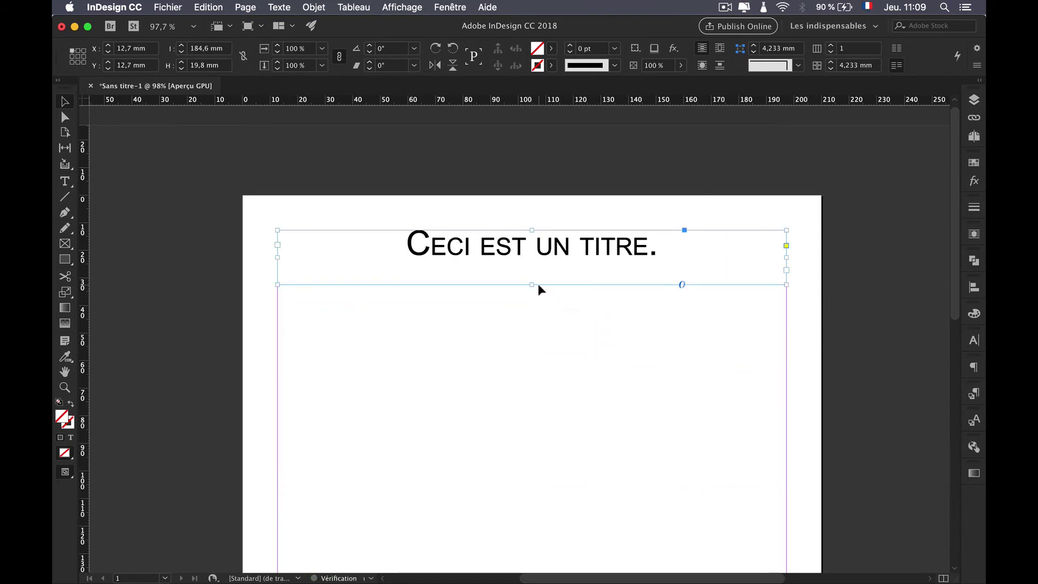
Set the font size of the entire title to 42 pt
double_click(666, 250)
key("super+a")
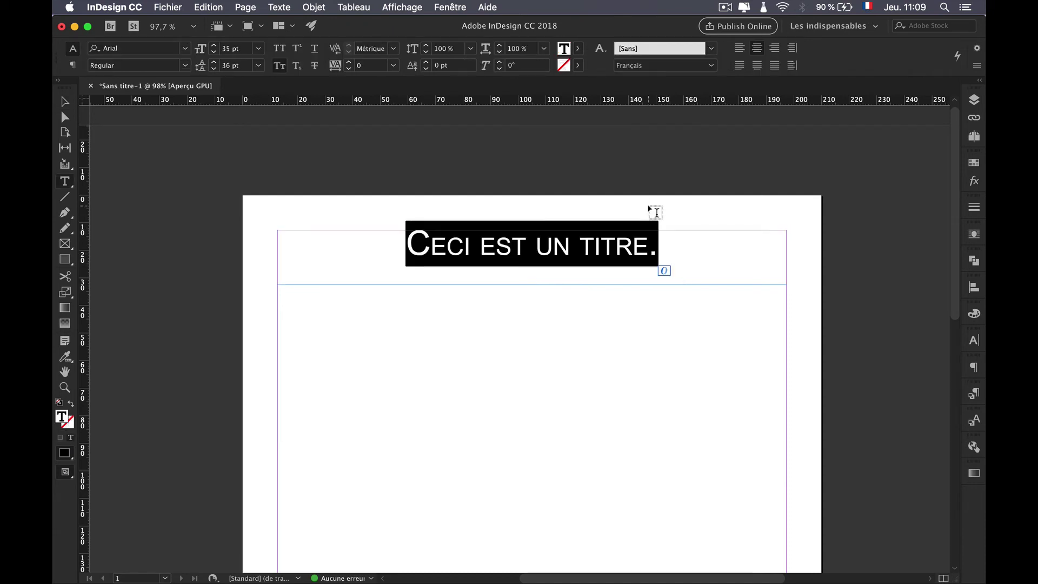
left_click(213, 45)
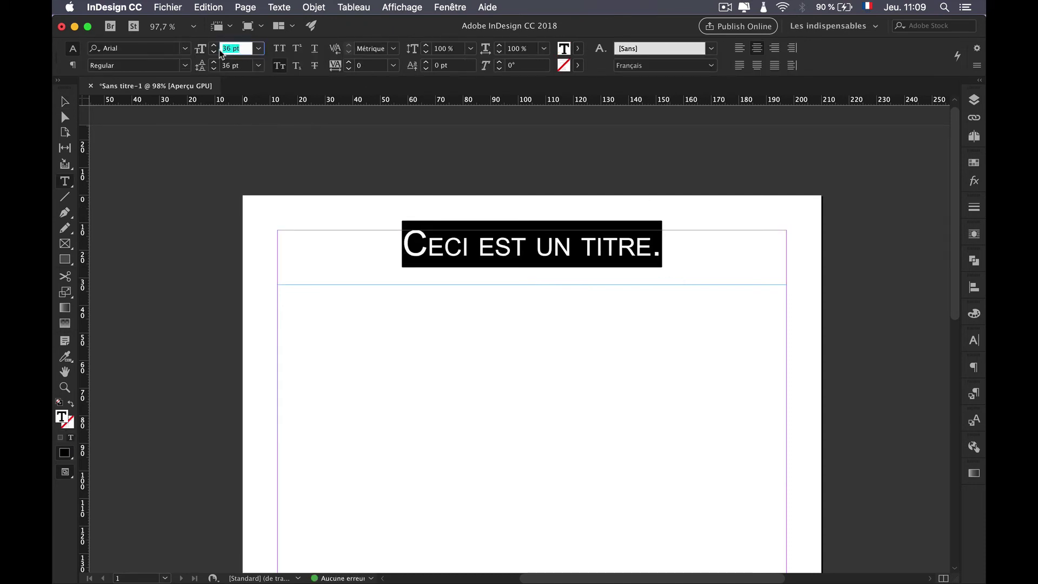
type("42")
key("Return")
left_click(66, 102)
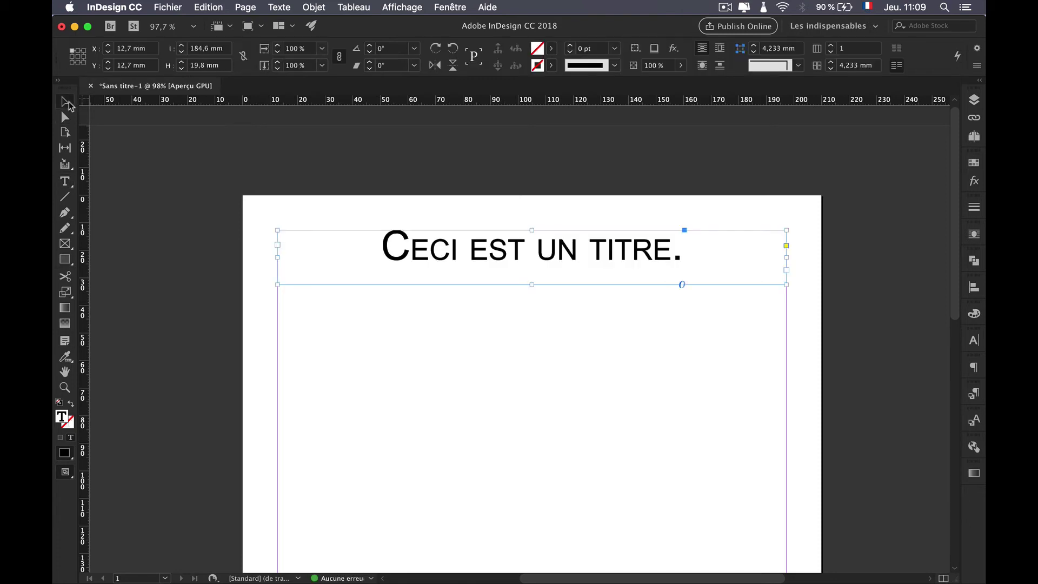
Draw a text frame about 184.6 by 49.5 mm between the margins below the title and fill it with placeholder text
left_click(65, 182)
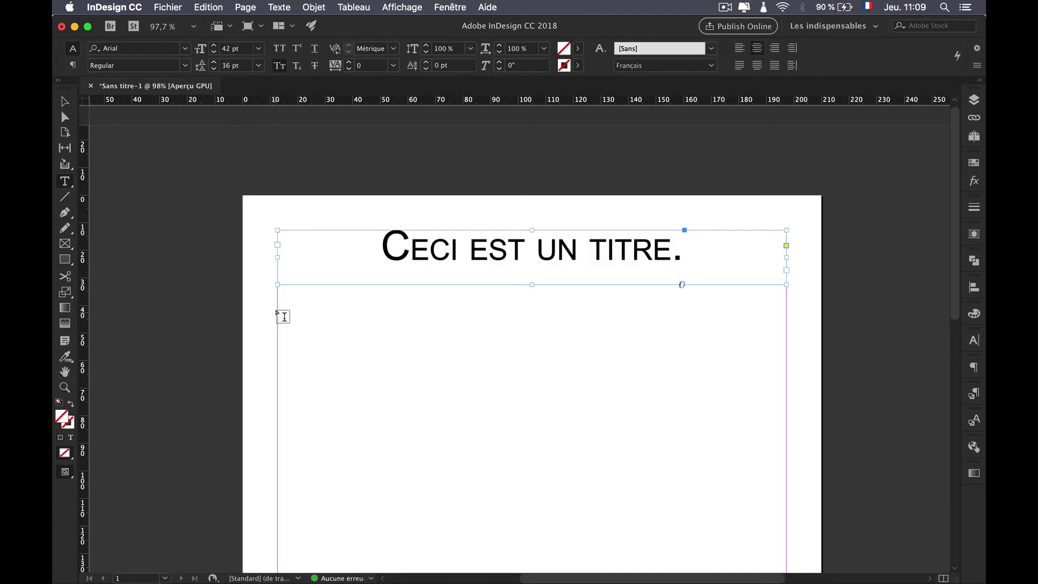
left_click_drag(278, 309, 787, 446)
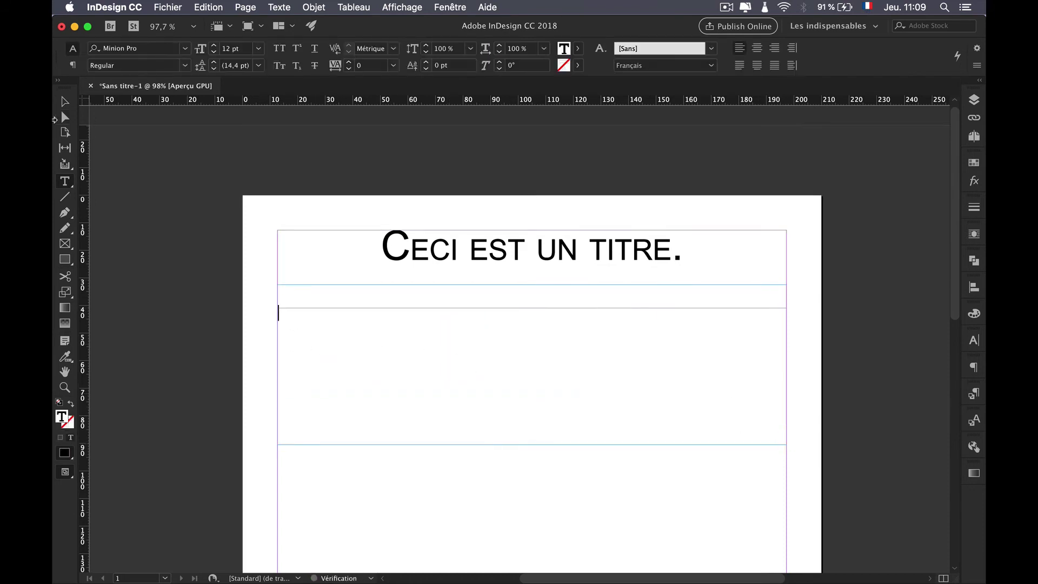
key("Escape")
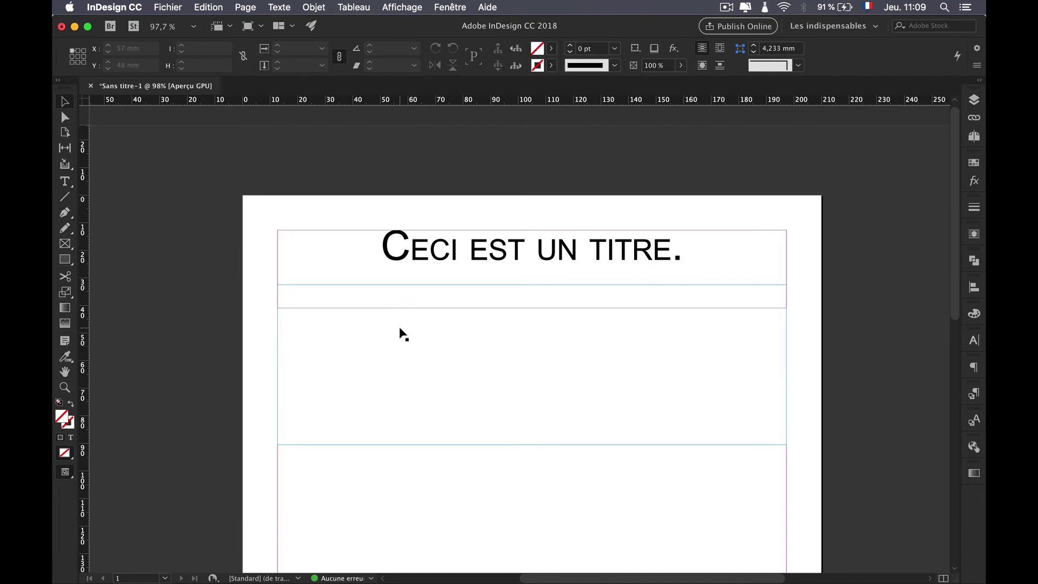
right_click(458, 325)
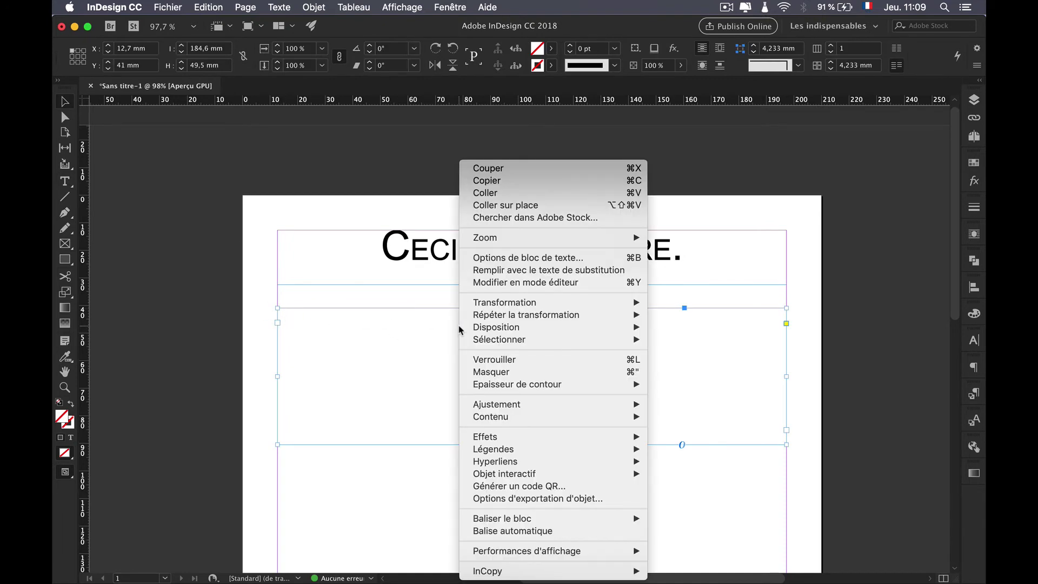
left_click(523, 271)
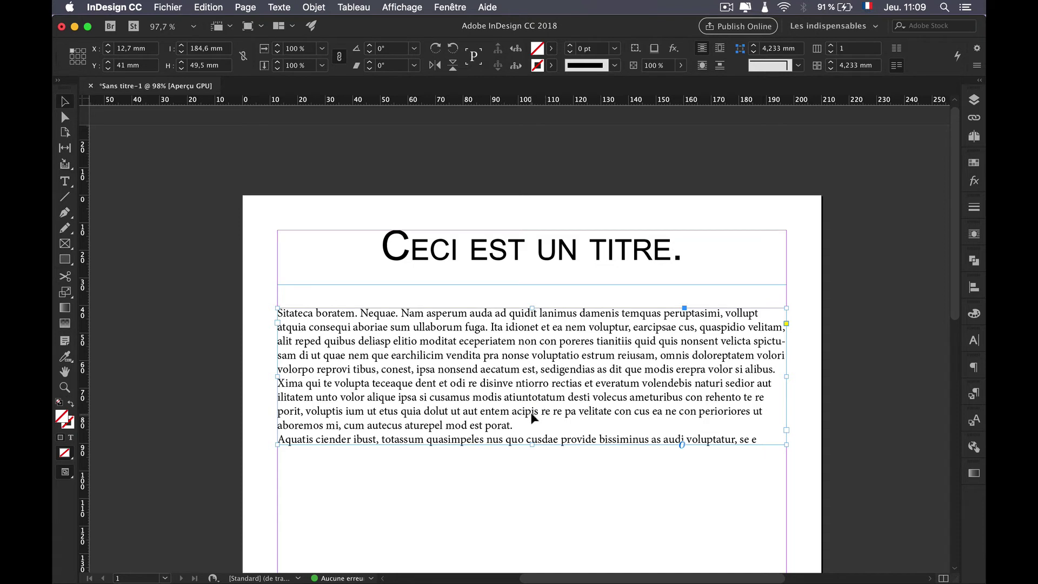
Delete all placeholder text that follows "ipsa nonsend aecatum est," in the body frame
double_click(541, 379)
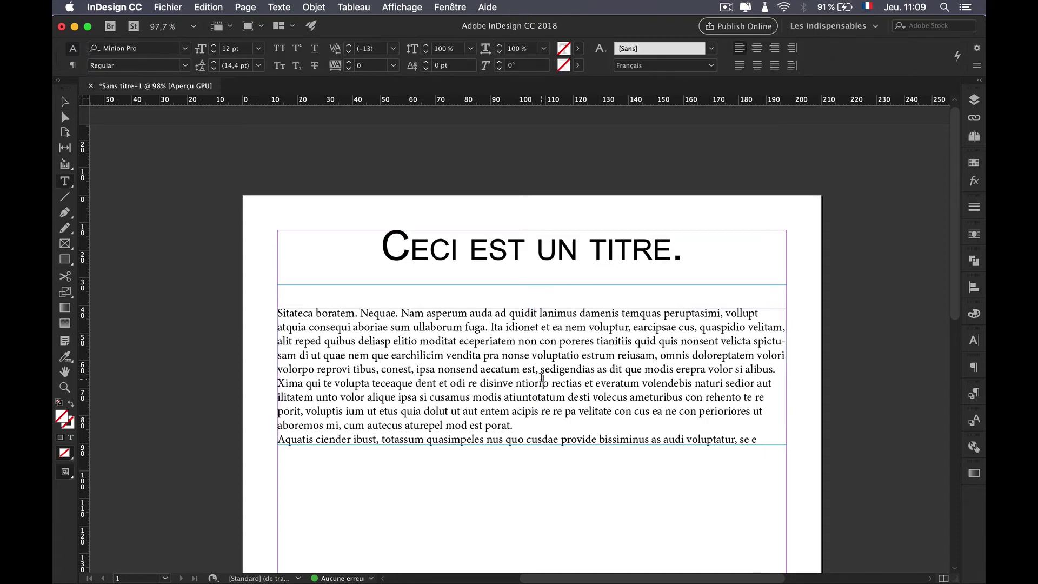
left_click_drag(541, 378, 641, 551)
key("BackSpace")
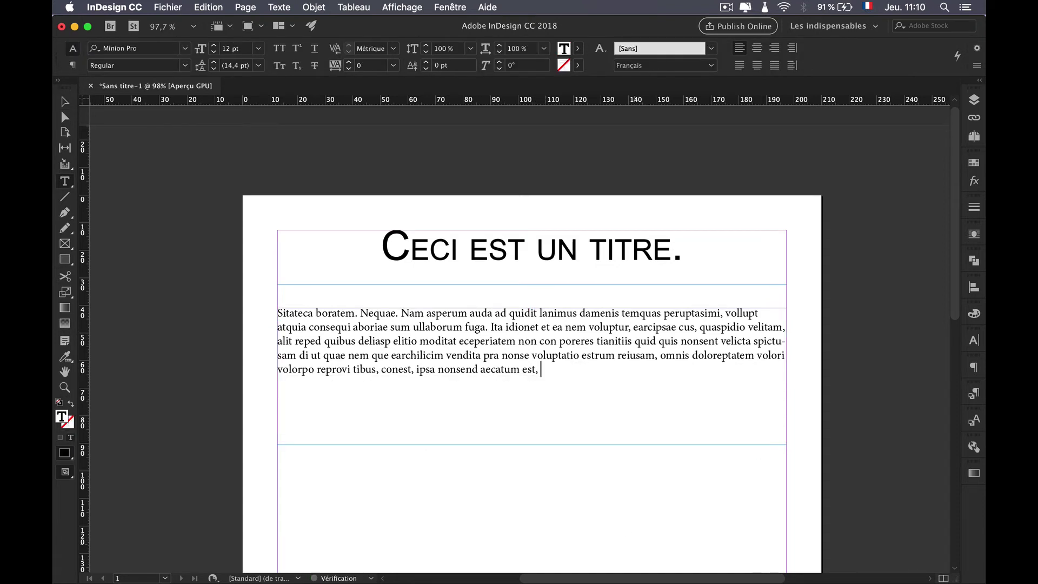
Set the body paragraph's font size to 14 pt and centre it in its frame
left_click_drag(596, 410, 511, 278)
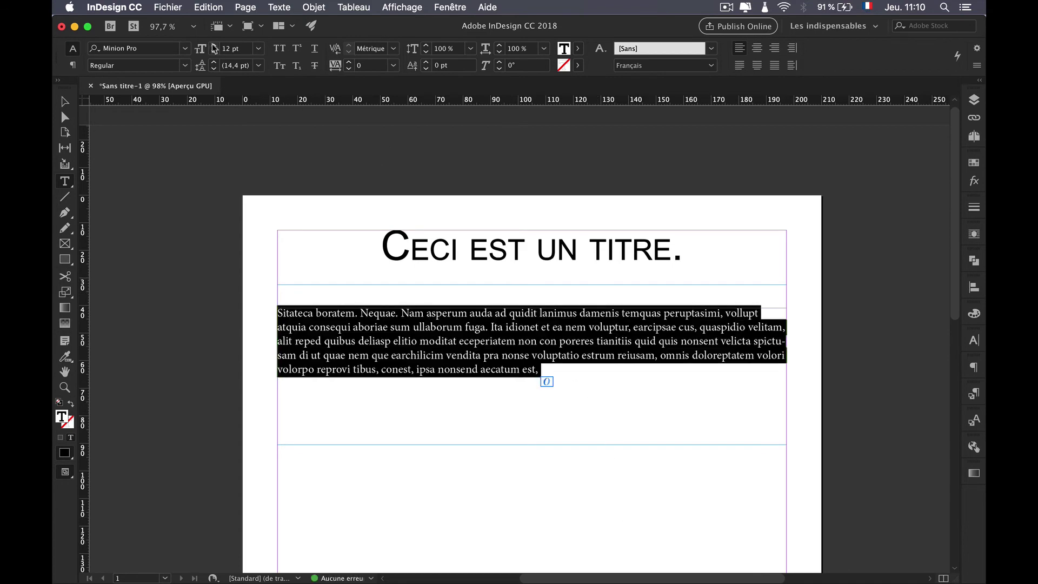
left_click(214, 45)
left_click(214, 46)
left_click(214, 46)
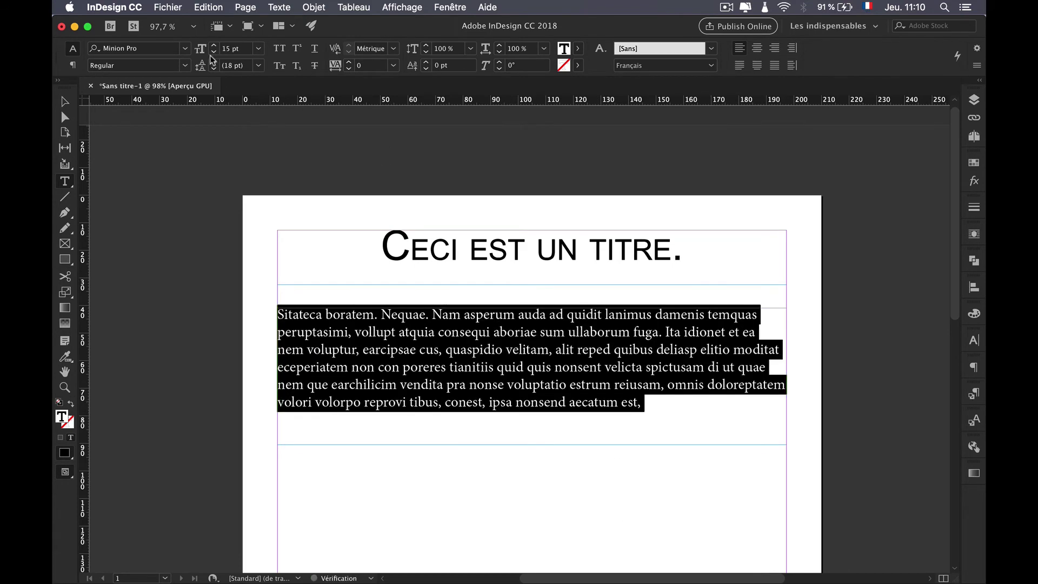
left_click(214, 52)
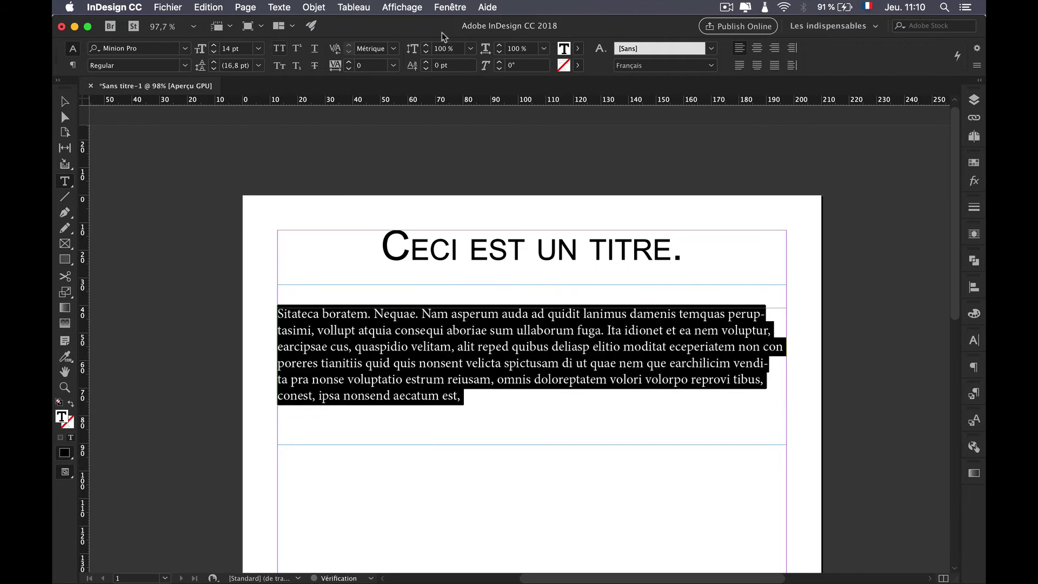
left_click(757, 48)
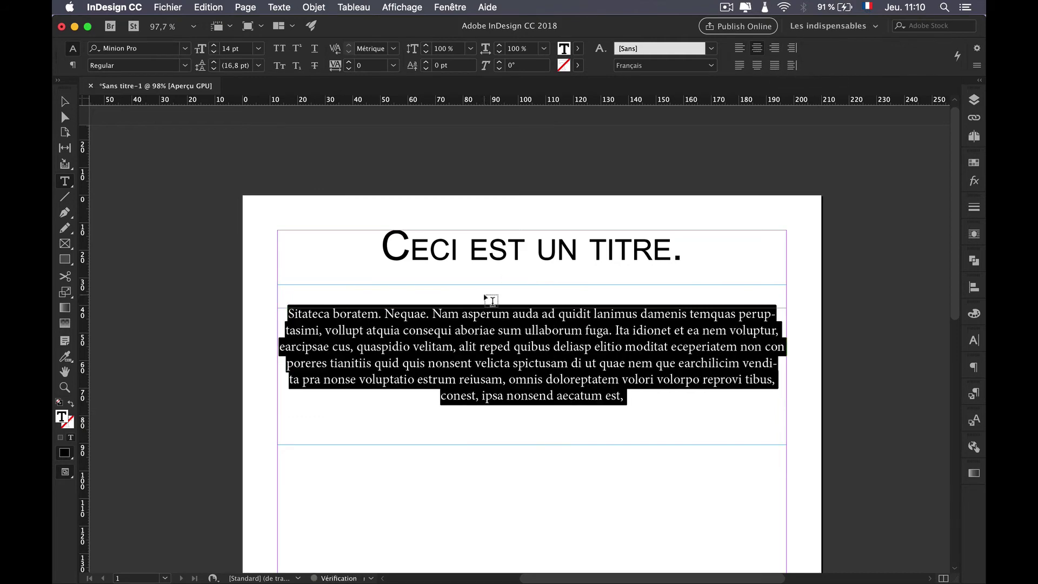
left_click(65, 101)
left_click(394, 291)
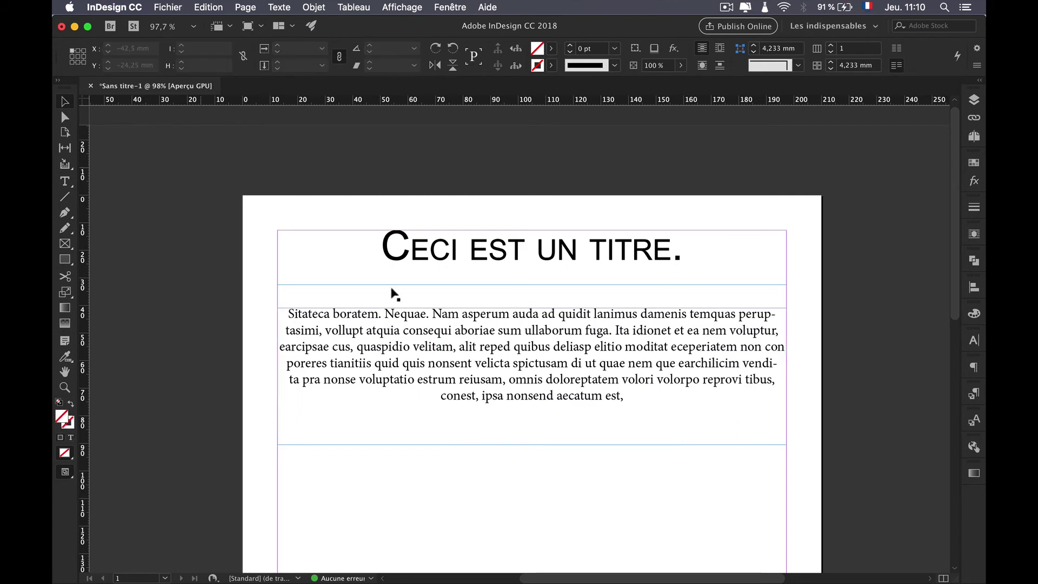
Demonstrate selecting the single word "aboriae" and all the text in the body frame, and clear the selection
double_click(445, 331)
double_click(476, 328)
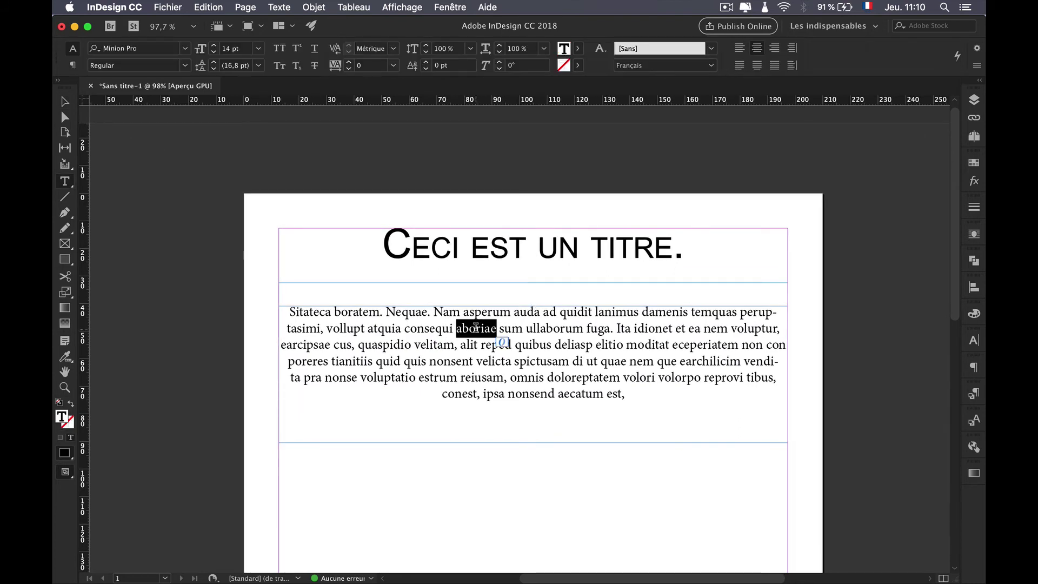
left_click(404, 341)
key("super+a")
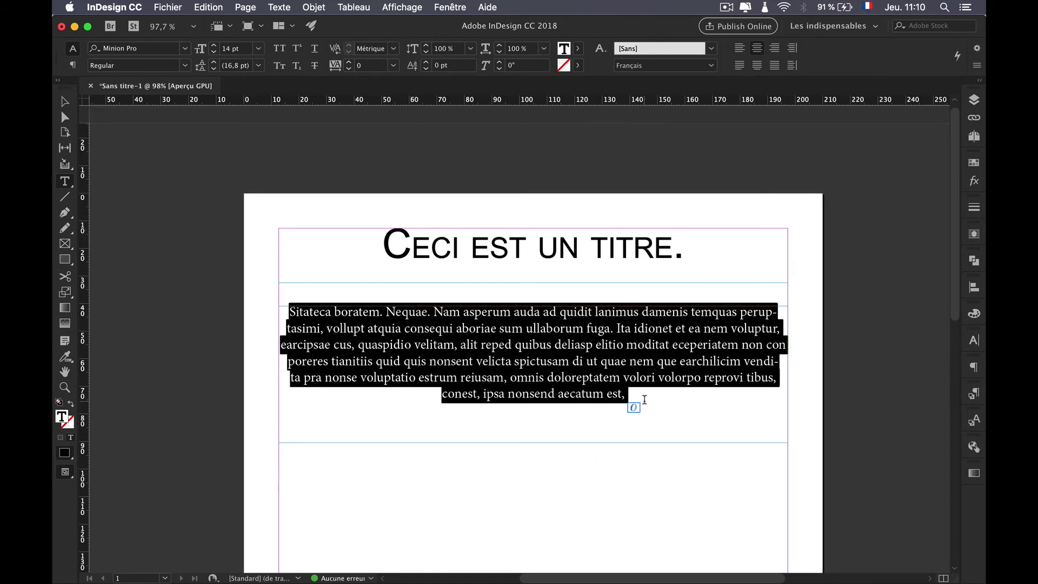
left_click(637, 414)
key("super+a")
left_click(643, 407)
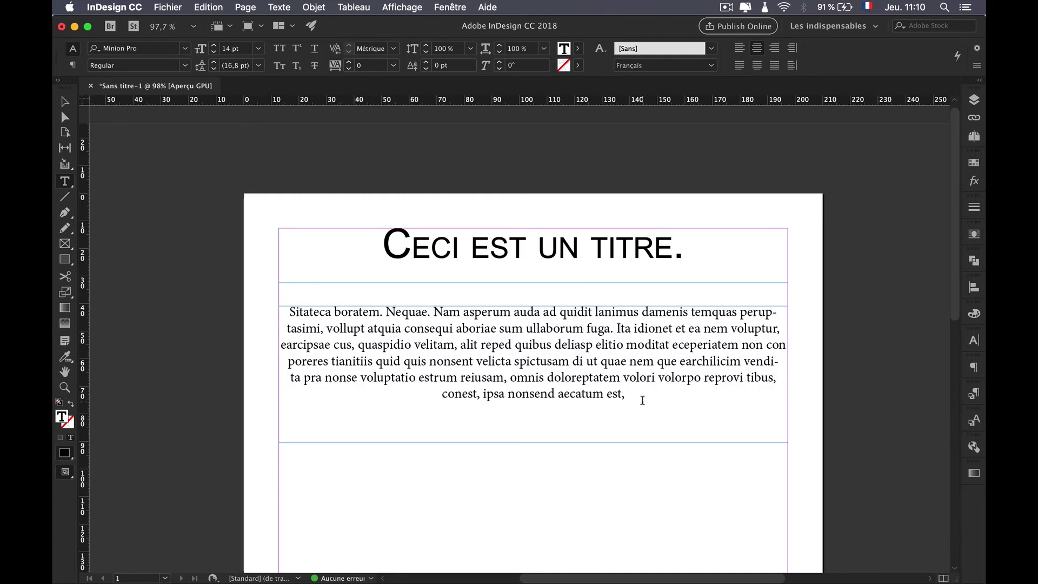
Select all the body text again and look up the Select All command among the editing commands
left_click(620, 364)
key("Escape")
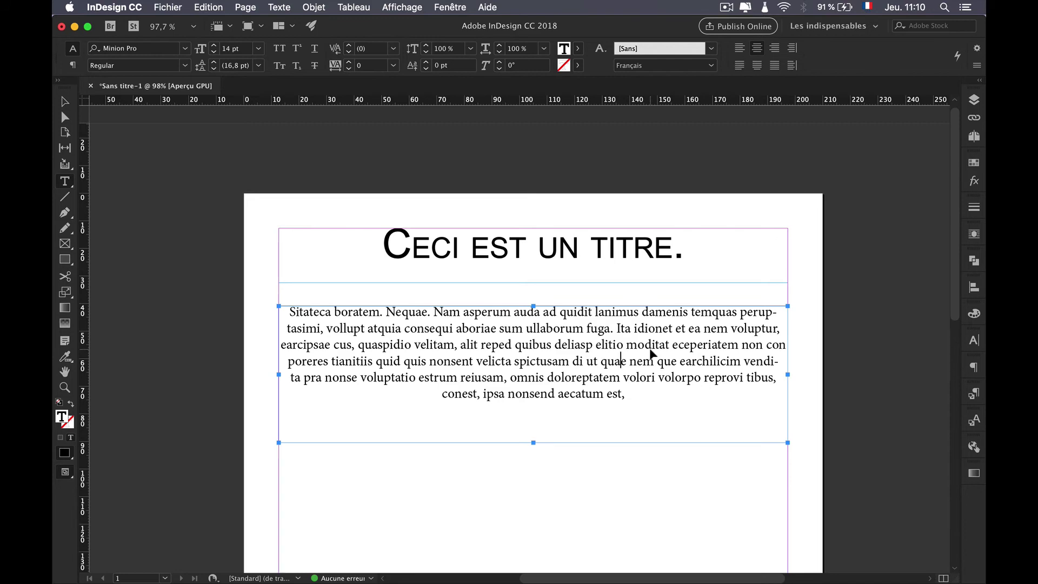
key("super+a")
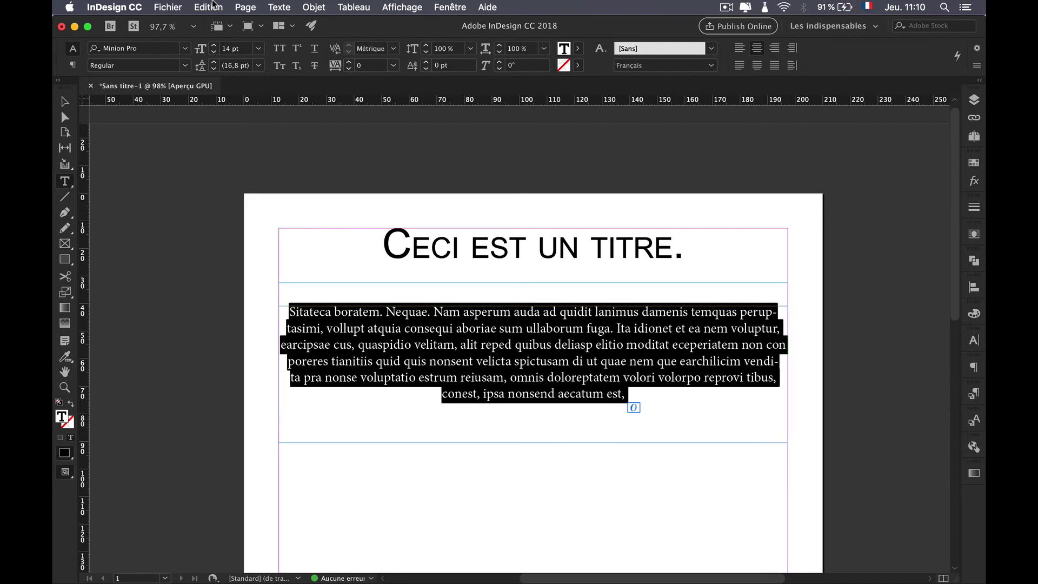
left_click(209, 7)
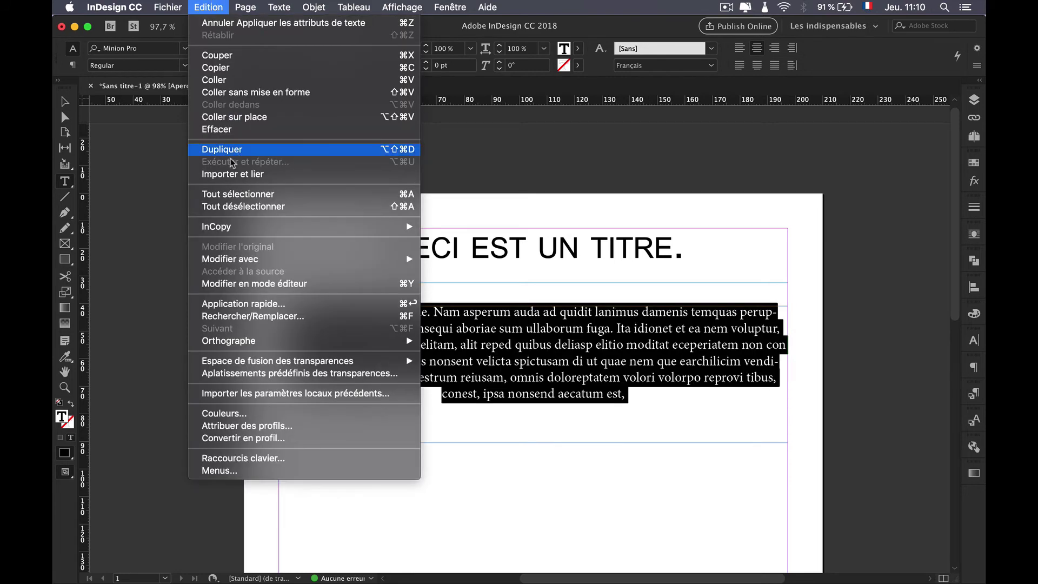
left_click(506, 329)
left_click(582, 362)
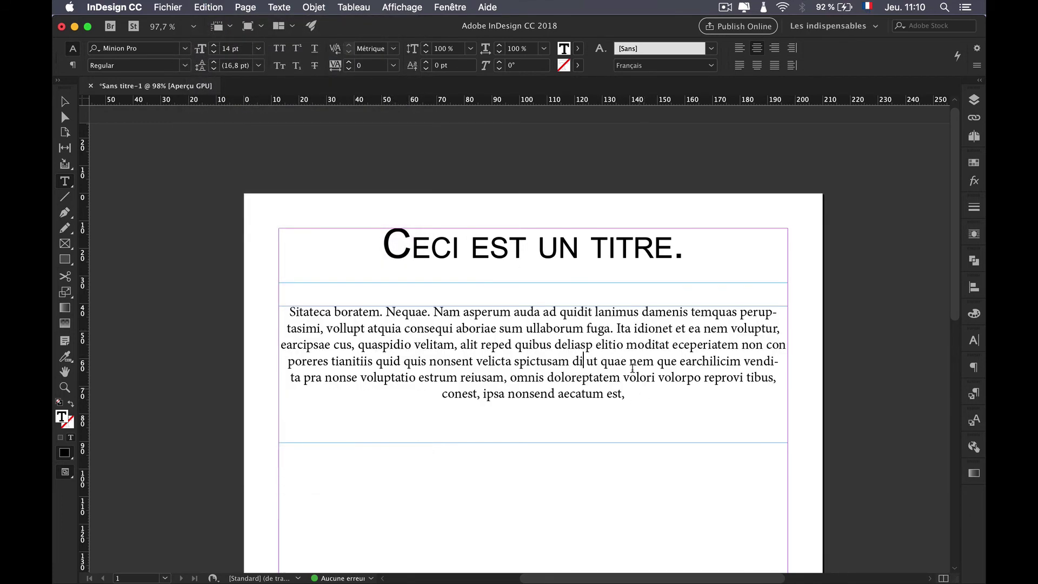
Demonstrate selecting the whole body paragraph by sweeping upward from its end, and deselect it
key("super+a")
left_click(637, 409)
left_click_drag(637, 410, 590, 251)
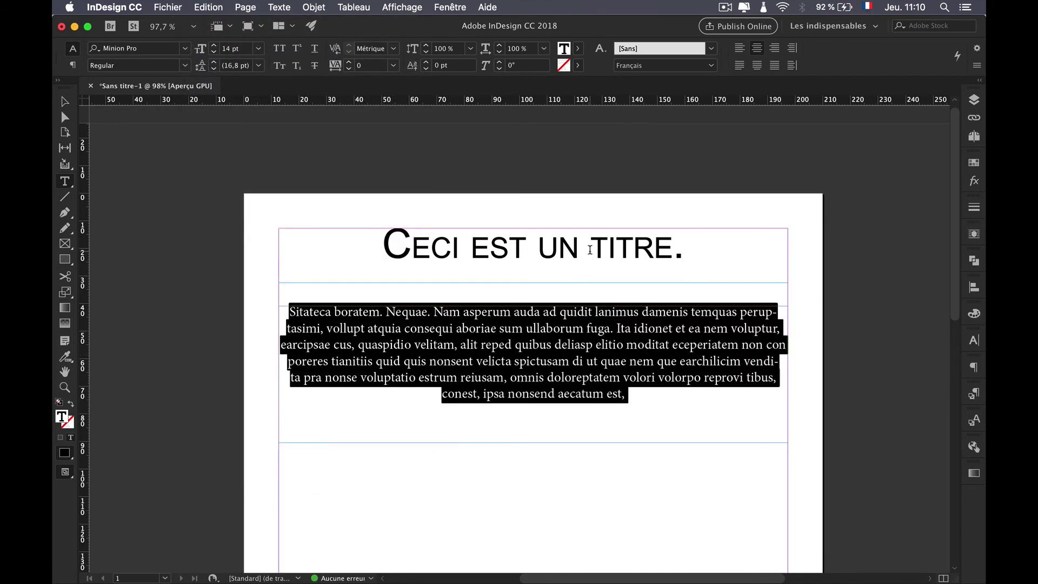
left_click(586, 337)
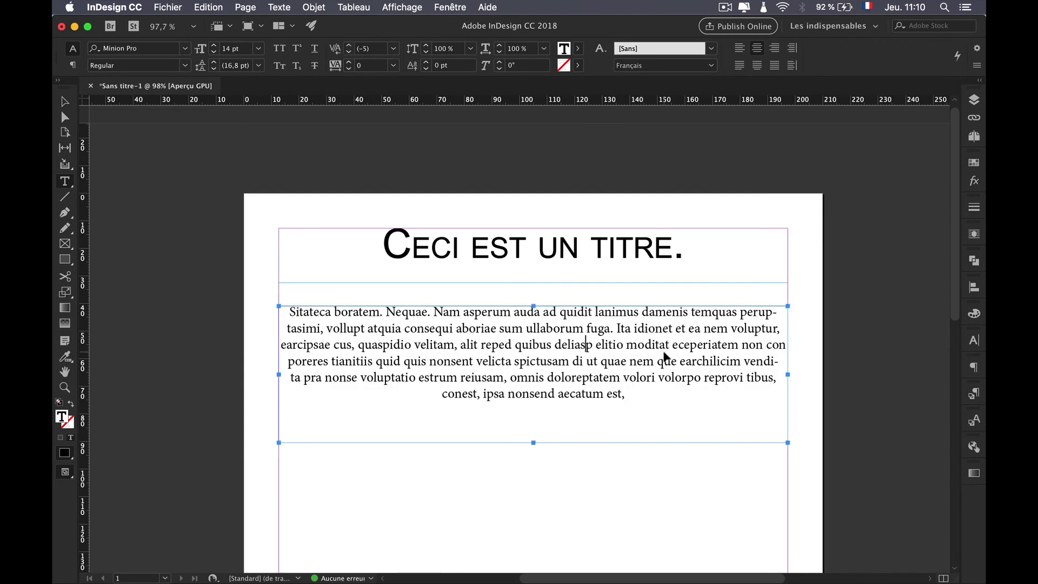
Select all the body text and set its font to Helvetica Oblique
key("super+a")
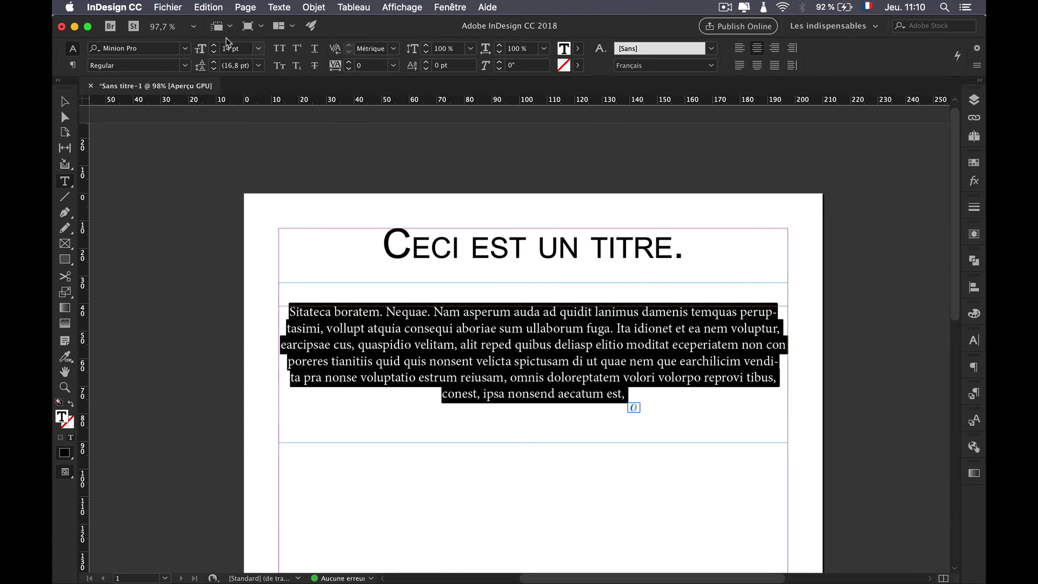
left_click(185, 50)
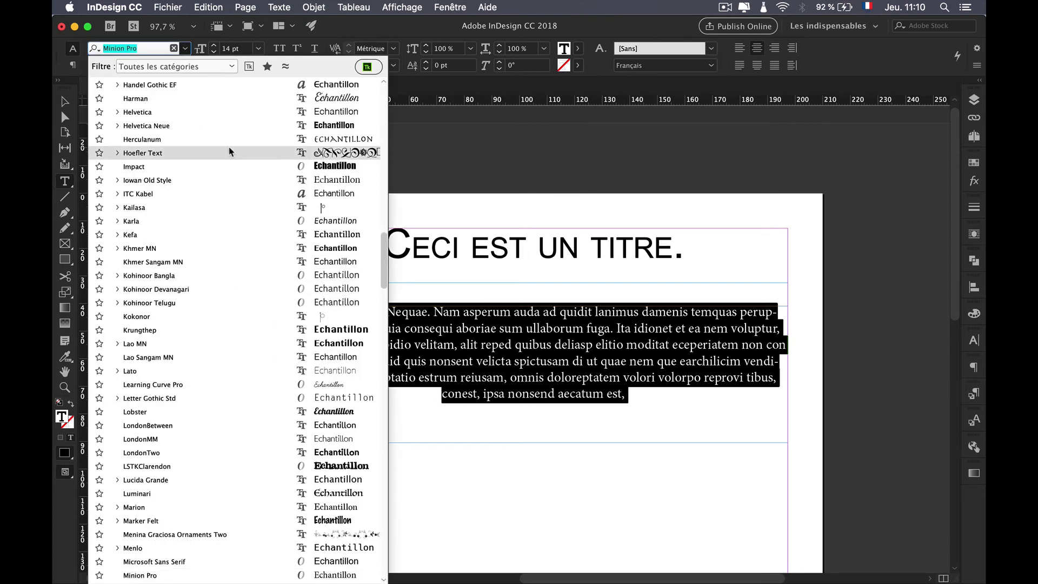
left_click(234, 113)
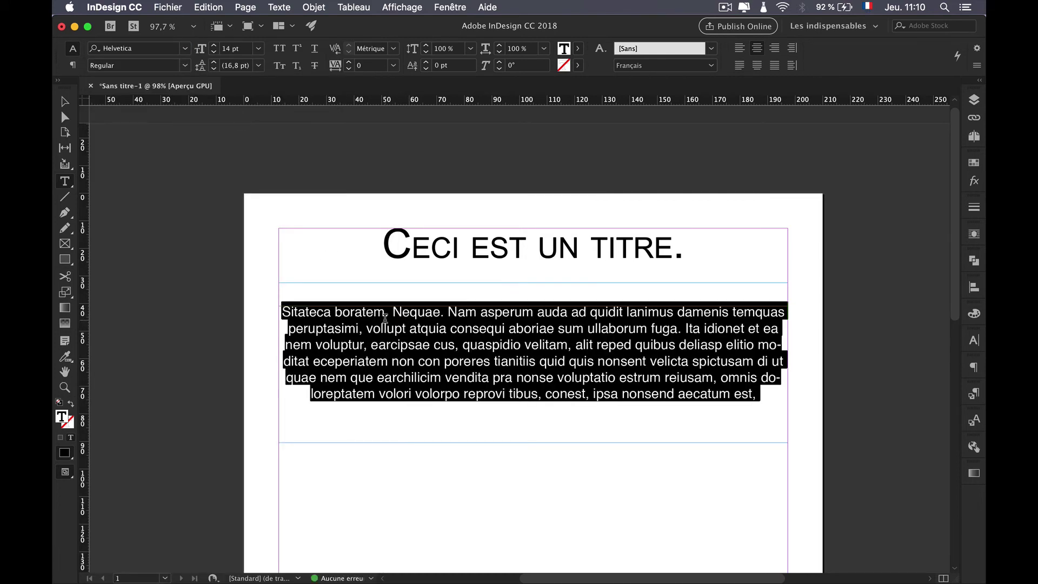
left_click(185, 66)
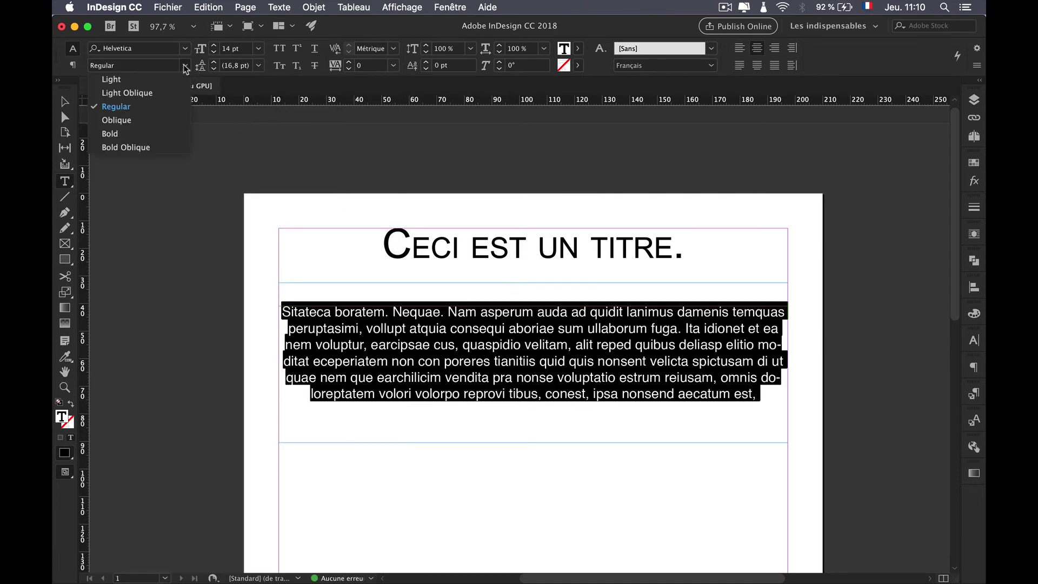
left_click(147, 123)
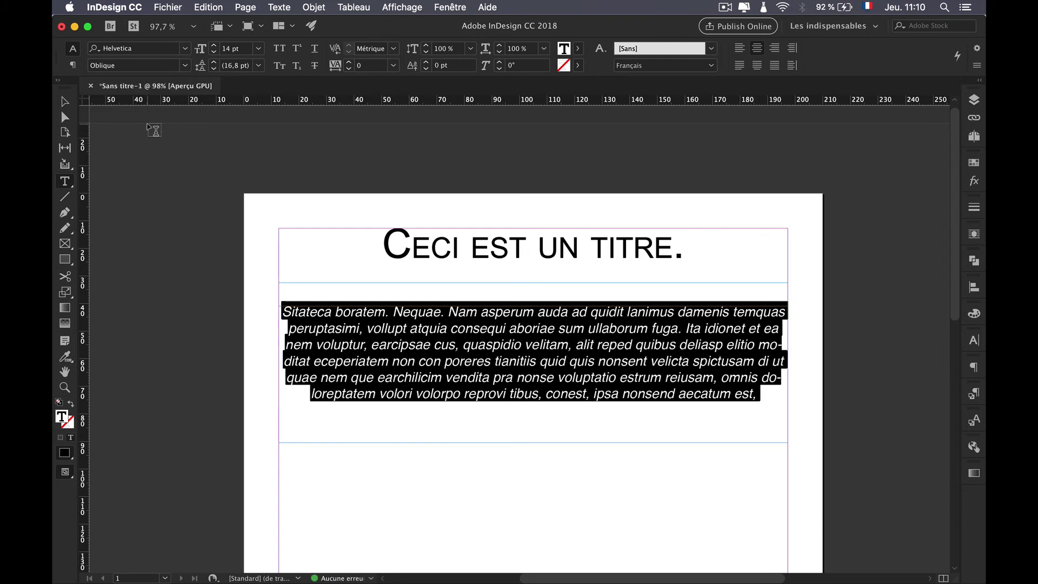
Increase the body text's leading to 21 pt and demonstrate selecting and deselecting its frame
left_click(215, 61)
left_click(214, 61)
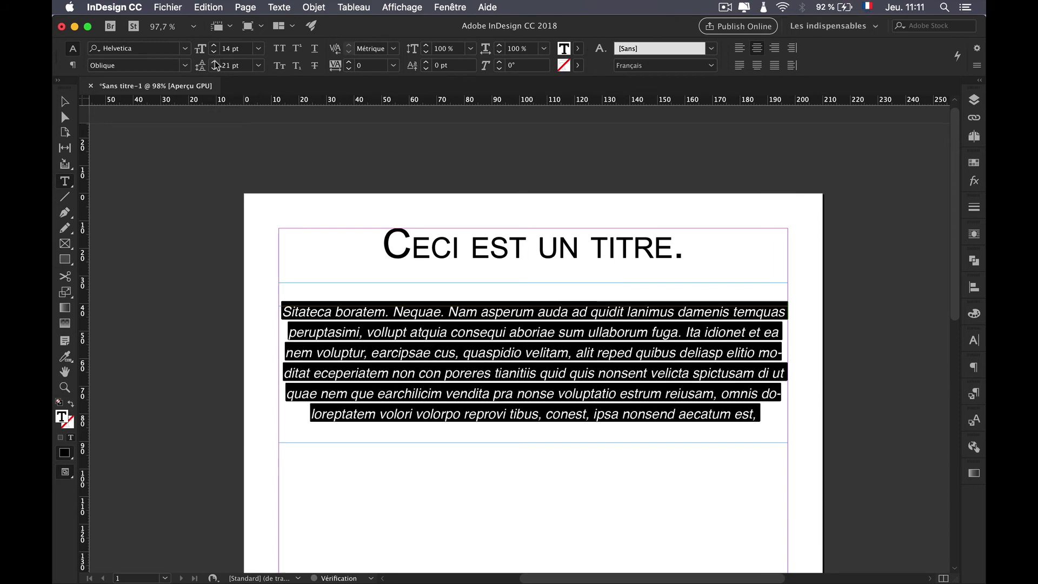
left_click(66, 102)
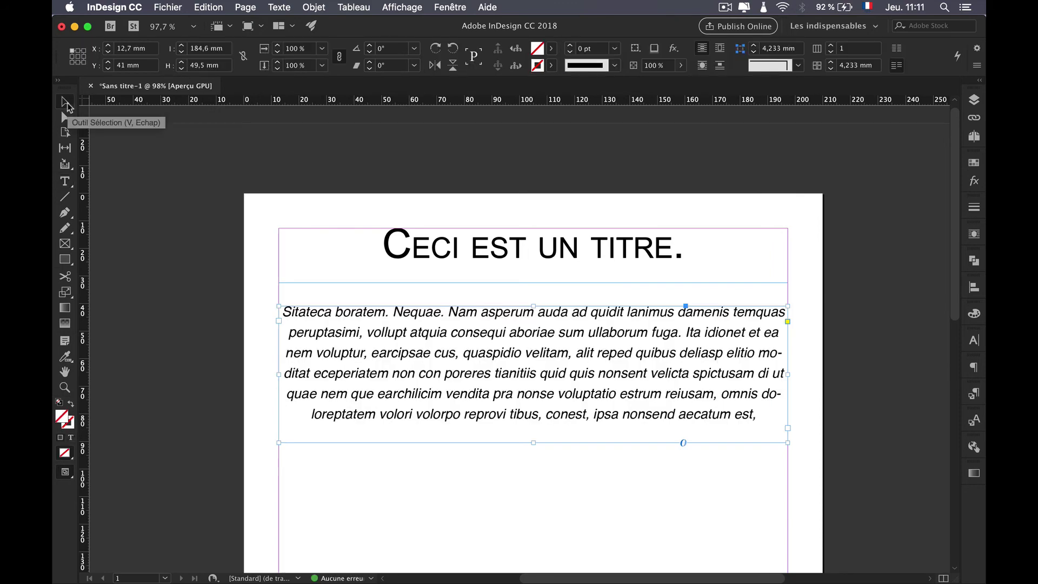
left_click(296, 224)
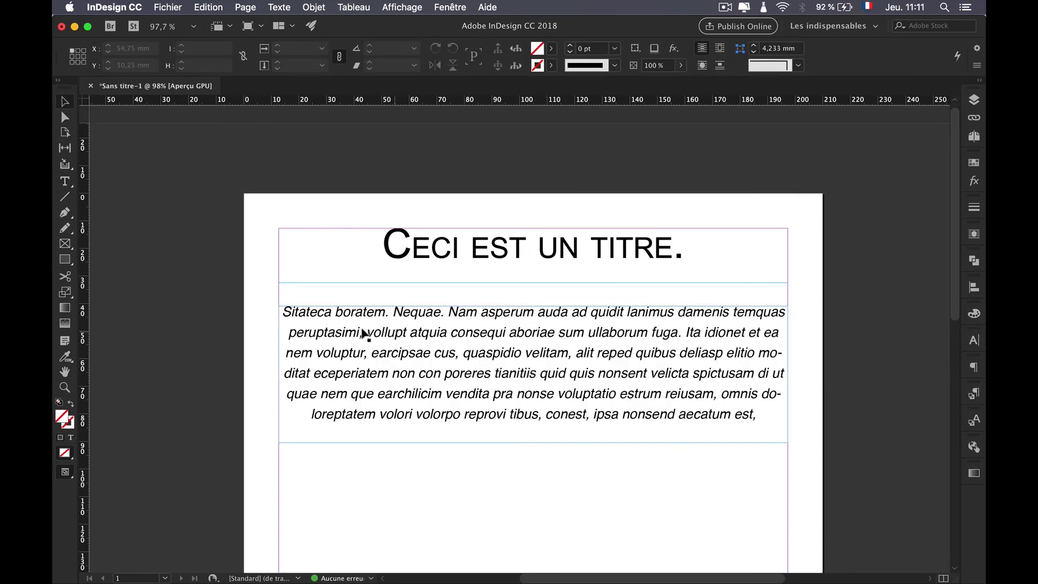
left_click(329, 328)
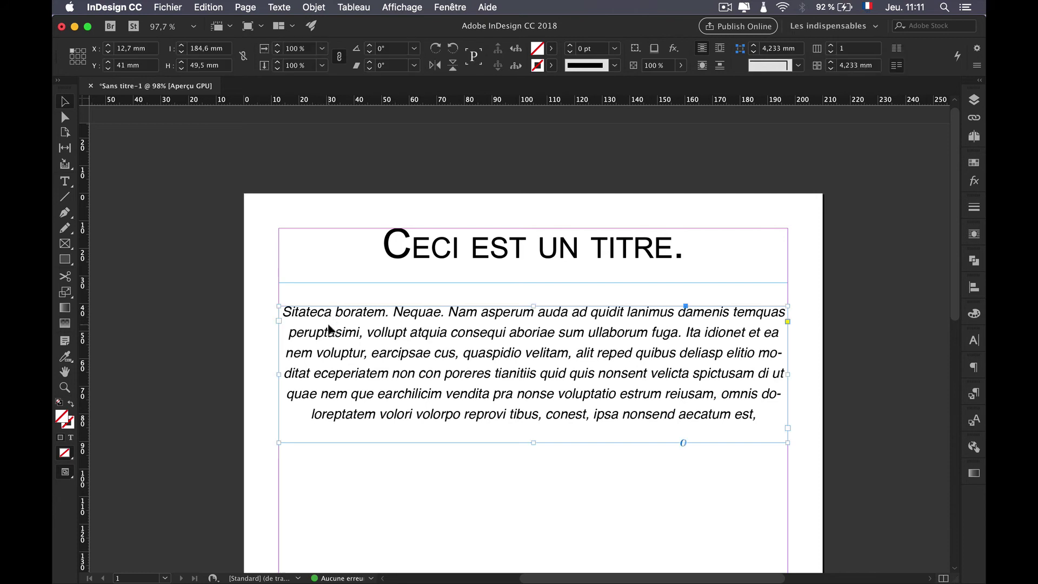
left_click(347, 214)
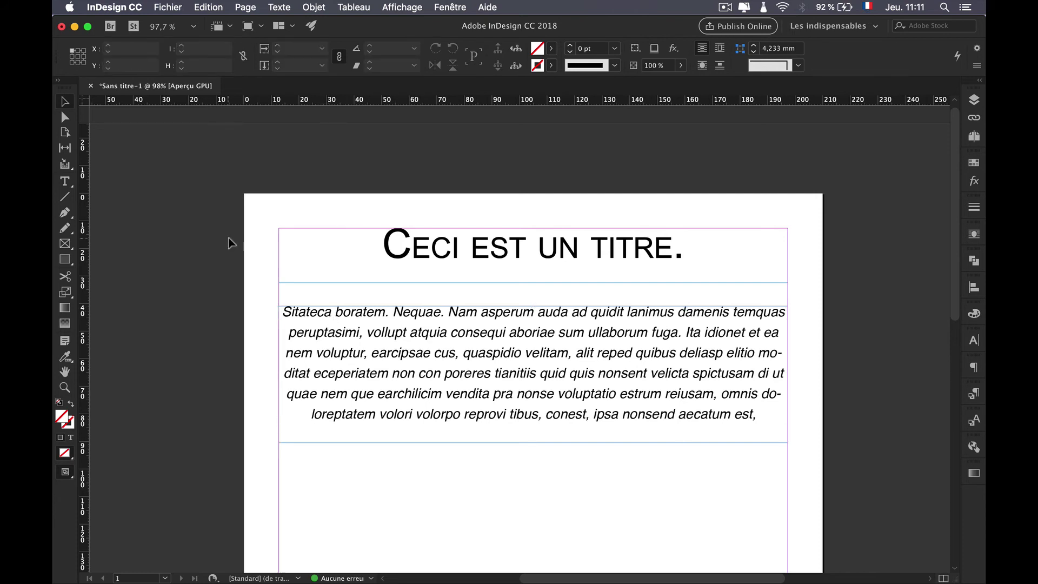
scroll(378, 219, "down", 3)
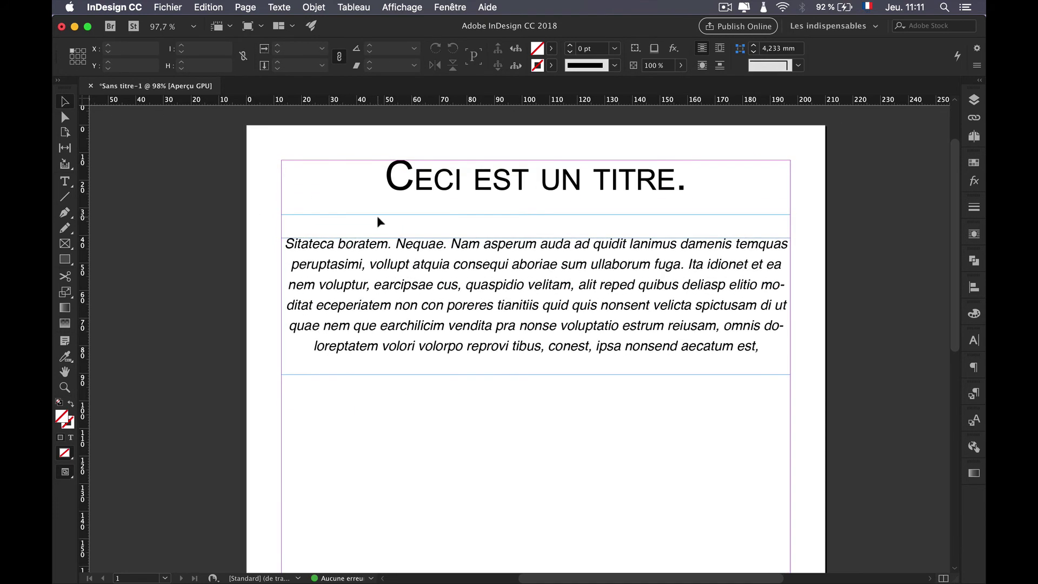
left_click(511, 302)
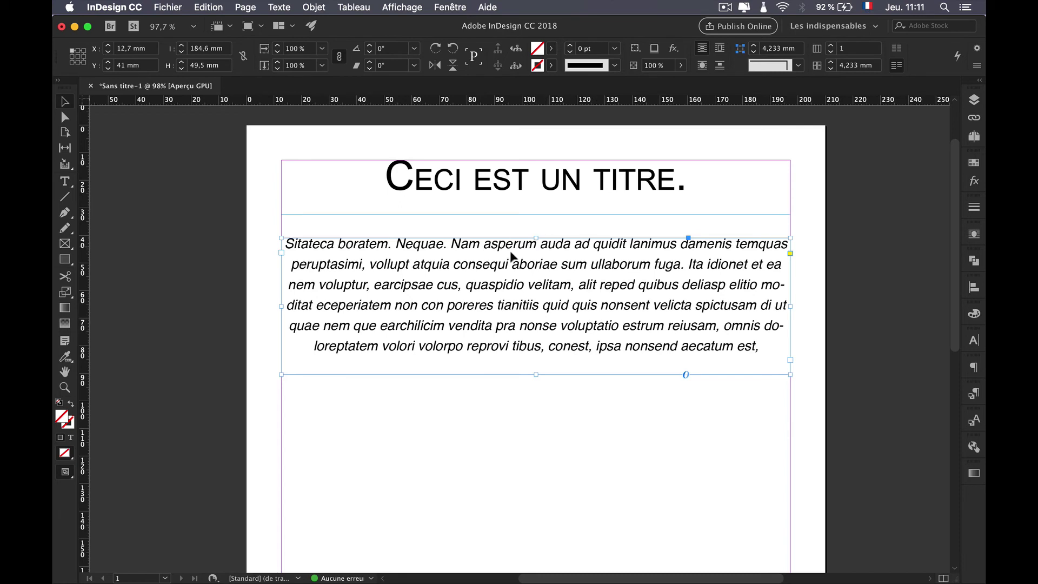
Create a text frame about 85.5 by 32 mm below the paragraph with the text "nùjnùk", look up its font options, and delete the frame
left_click(65, 182)
left_click_drag(293, 397, 529, 486)
type("nùjnùk")
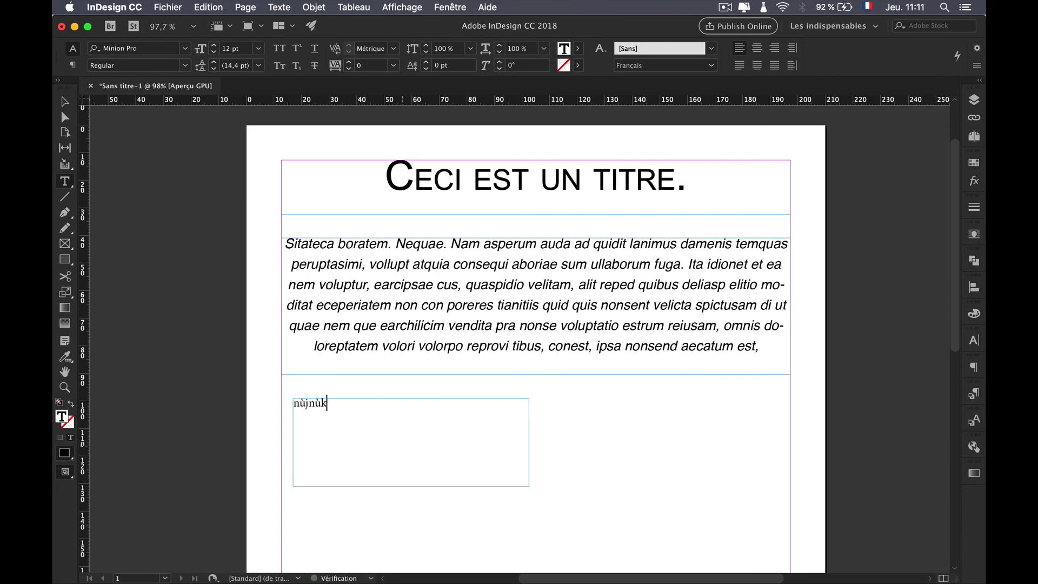
double_click(344, 404)
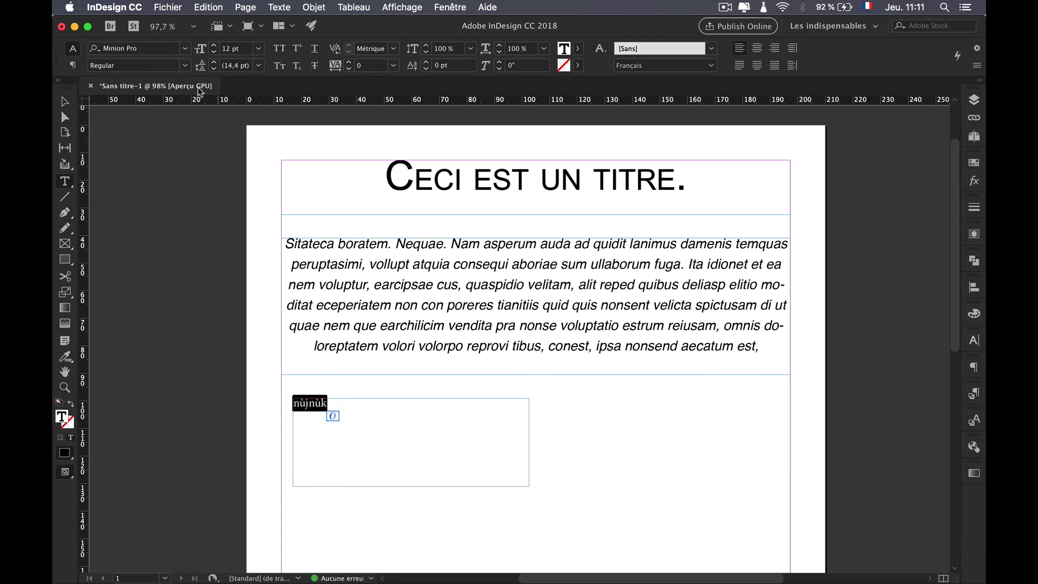
left_click(186, 49)
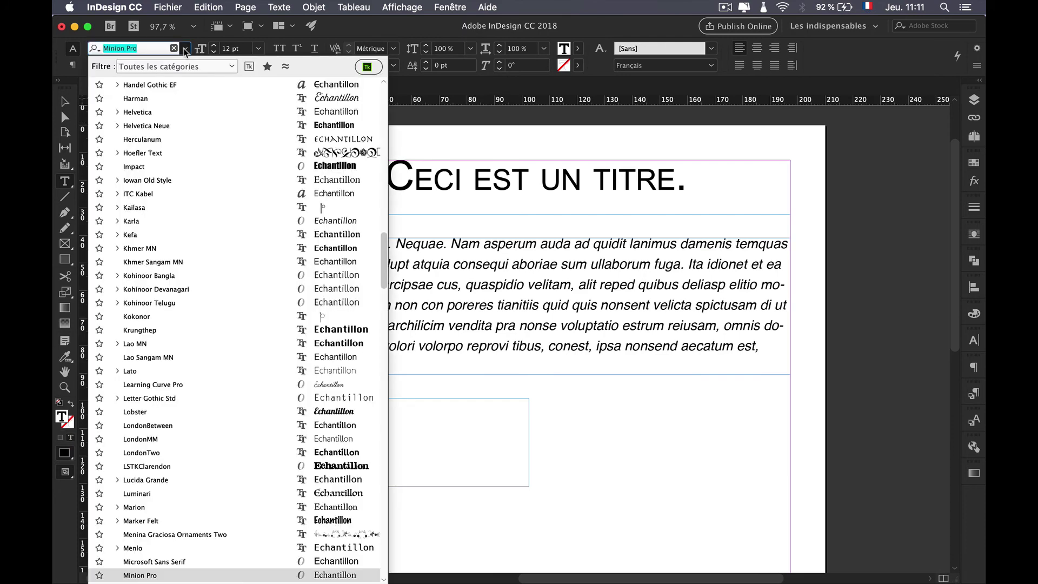
left_click(186, 49)
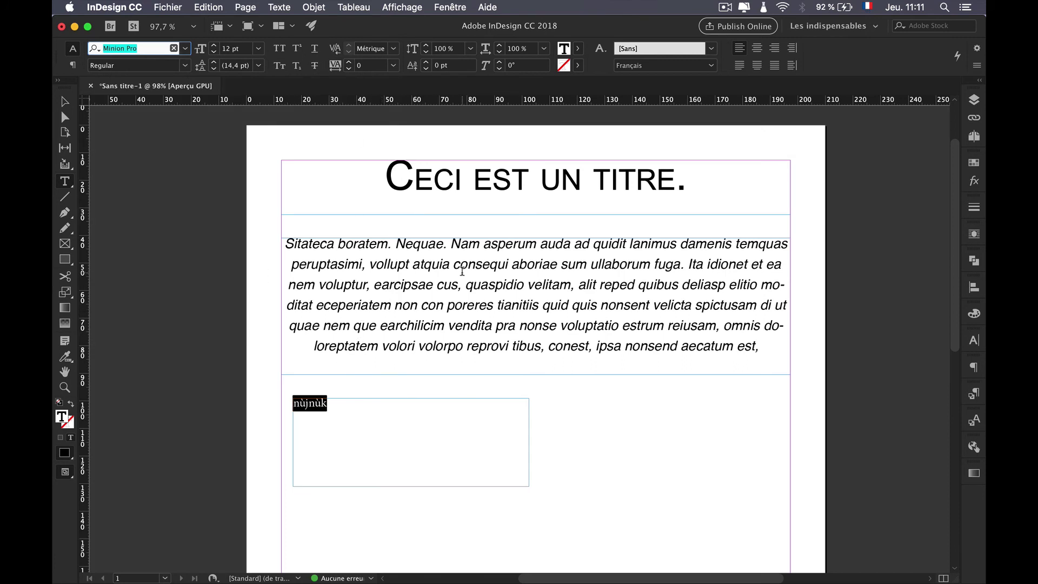
left_click(65, 101)
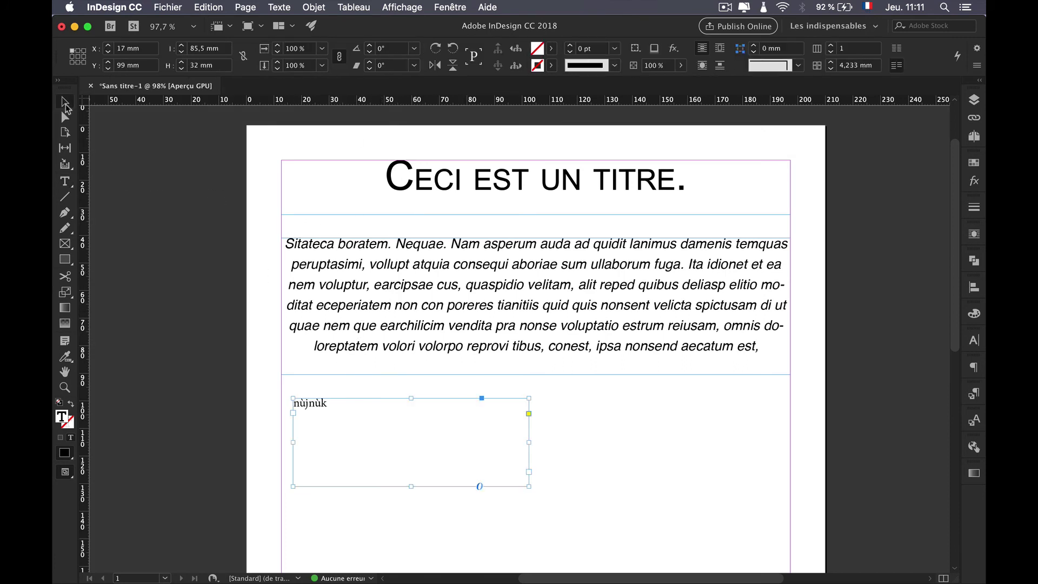
key("Delete")
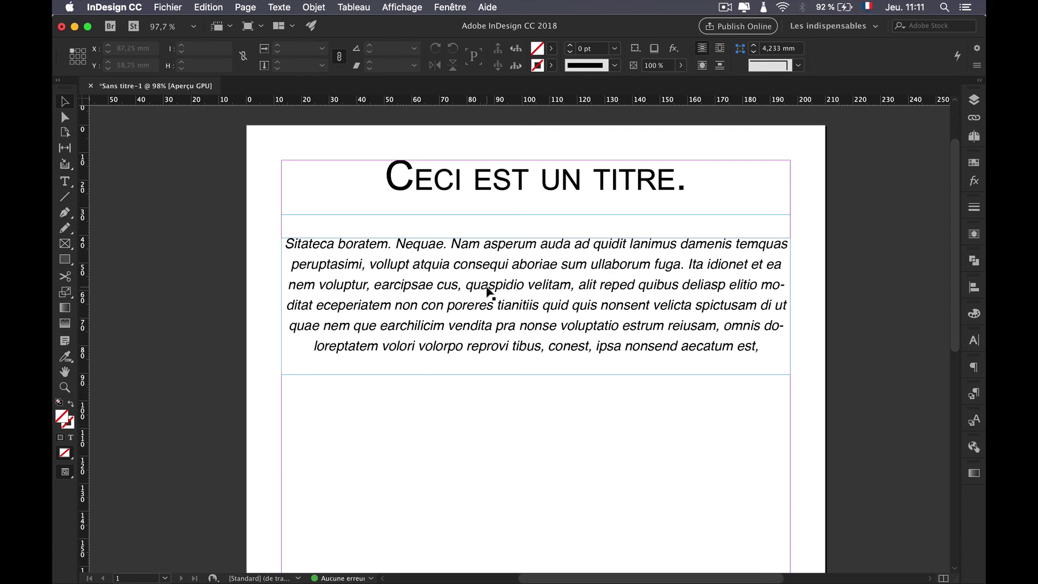
Try placing a copy of the body paragraph frame lower on the page, and delete that copy
left_click(489, 292)
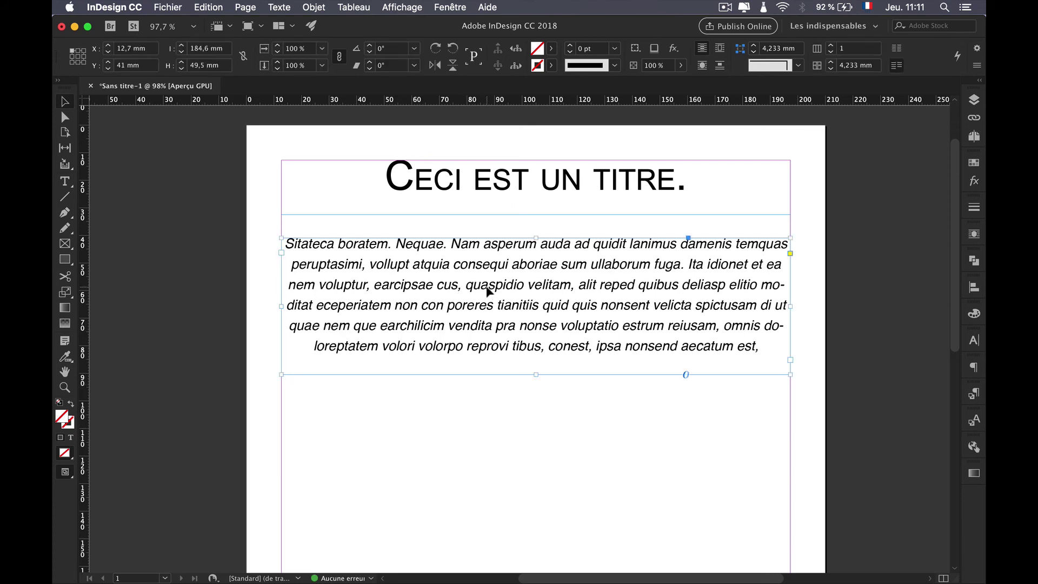
key("super+v")
left_click_drag(488, 294, 504, 443)
key("Delete")
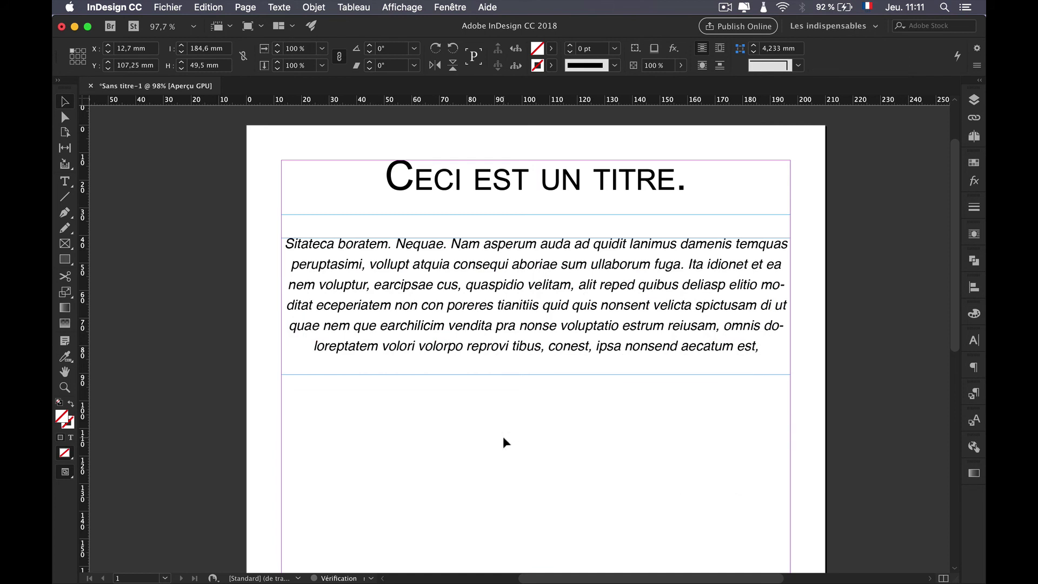
Duplicate the body paragraph frame directly below the original, at a Y position of about 94.25 mm
left_click(528, 282)
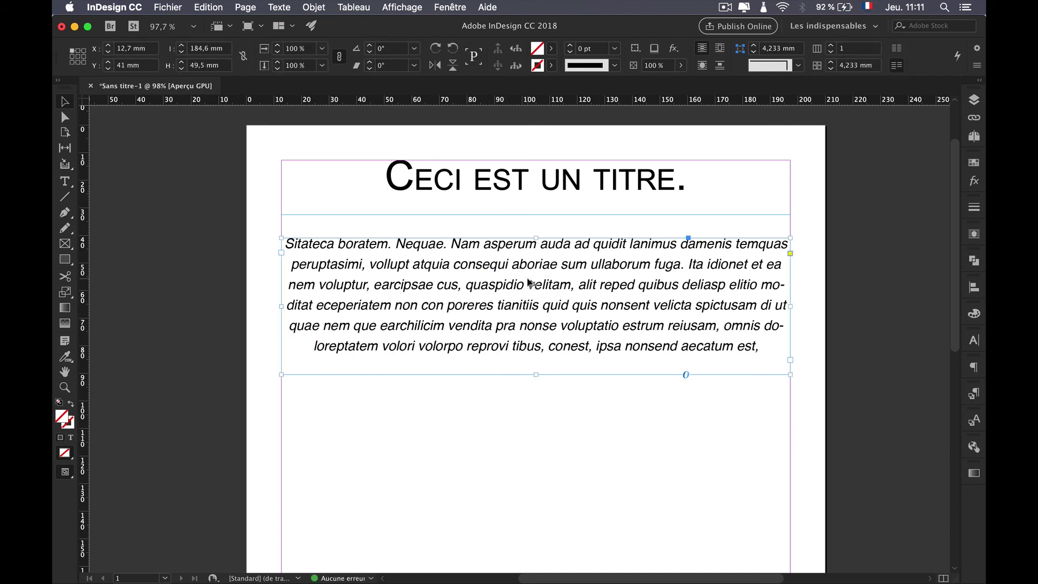
left_click_drag(529, 282, 543, 429)
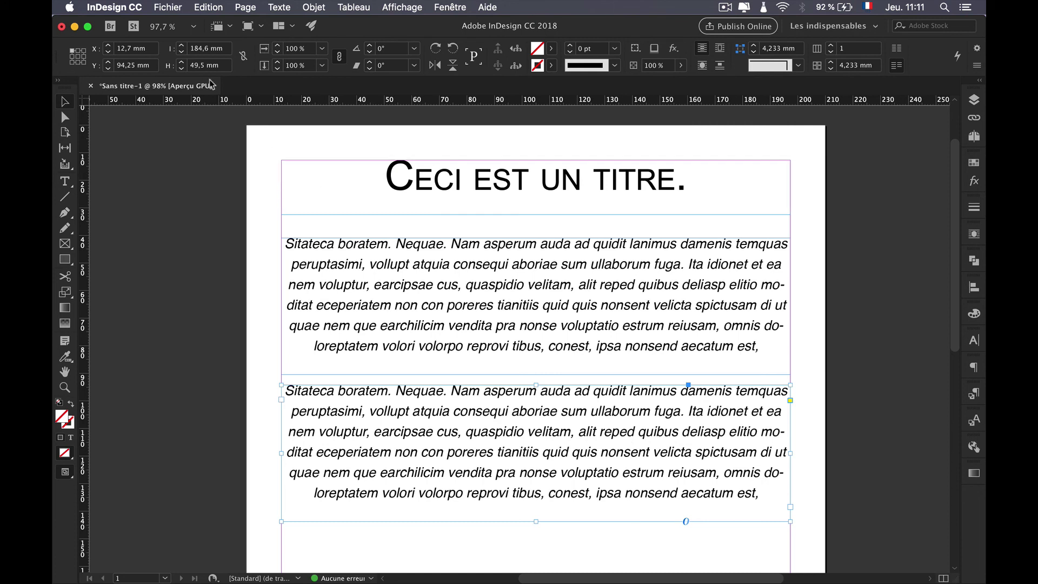
Select all the text in the lower paragraph and set its font style to Regular
double_click(504, 451)
double_click(504, 451)
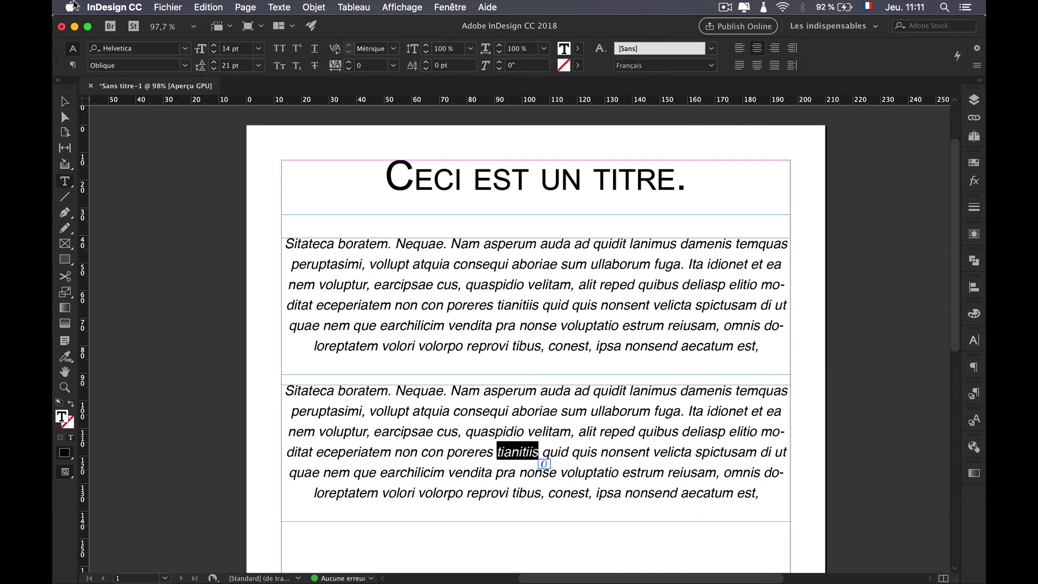
left_click(769, 496)
key("super+a")
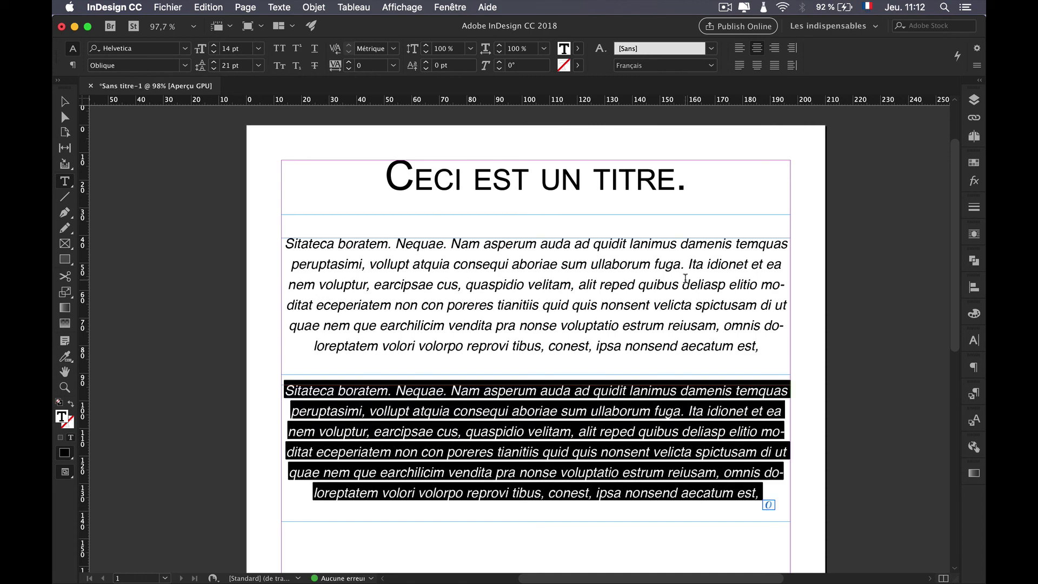
left_click(184, 68)
left_click(157, 105)
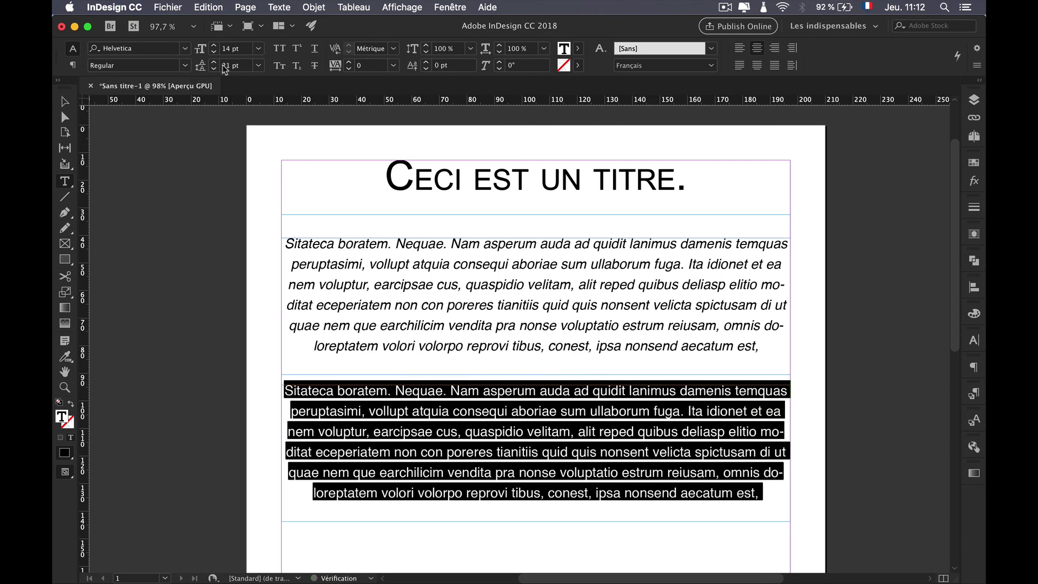
Set the lower paragraph's font size to 11 pt and its leading to Automatique
left_click(259, 49)
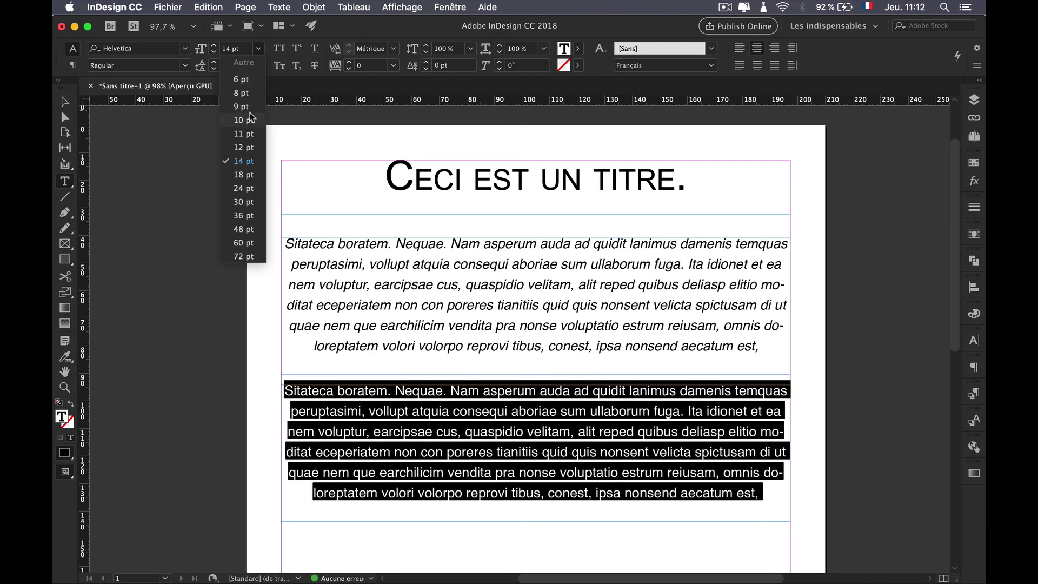
left_click(244, 134)
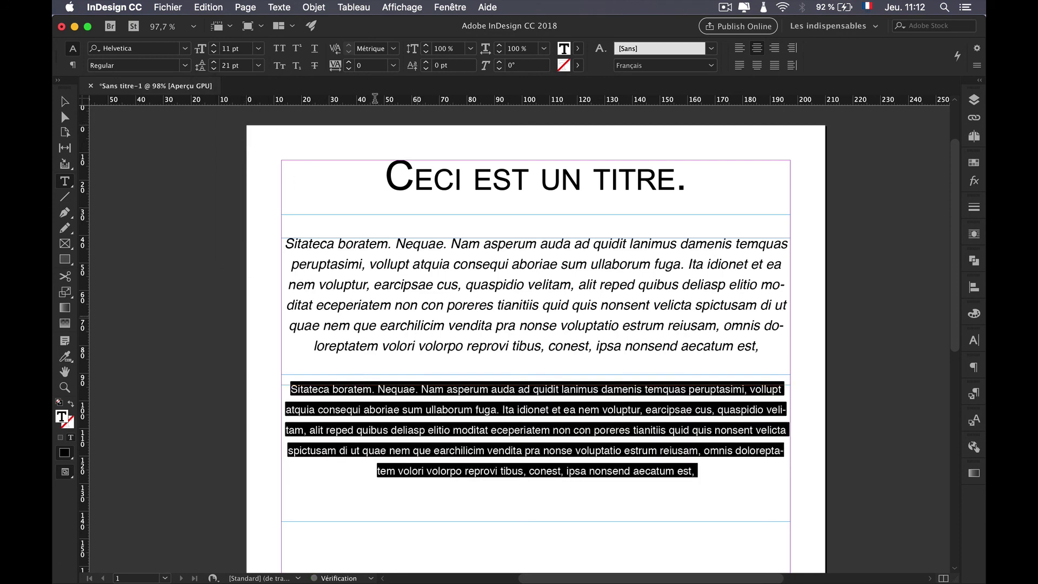
left_click(261, 65)
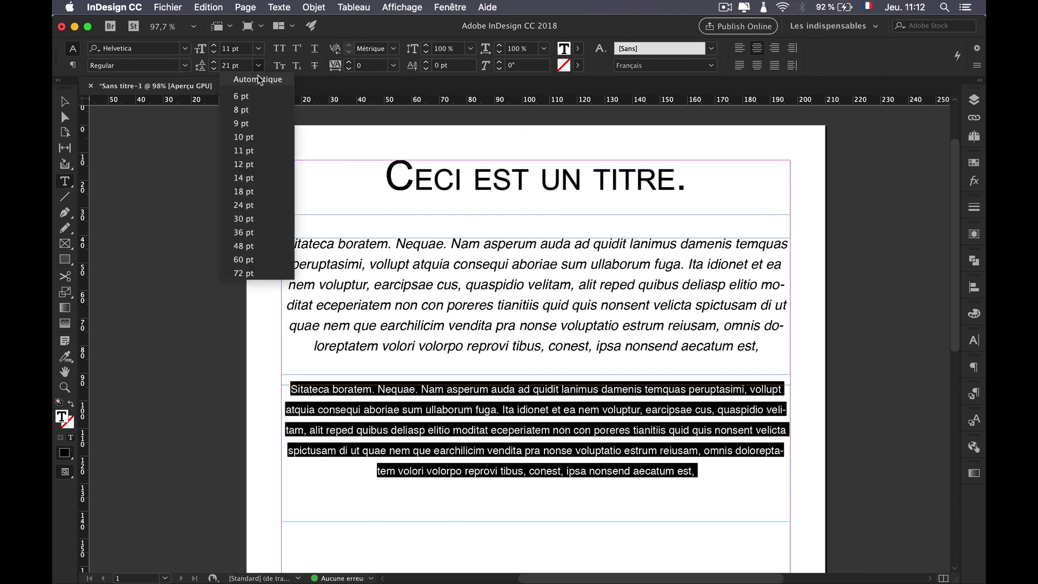
left_click(257, 79)
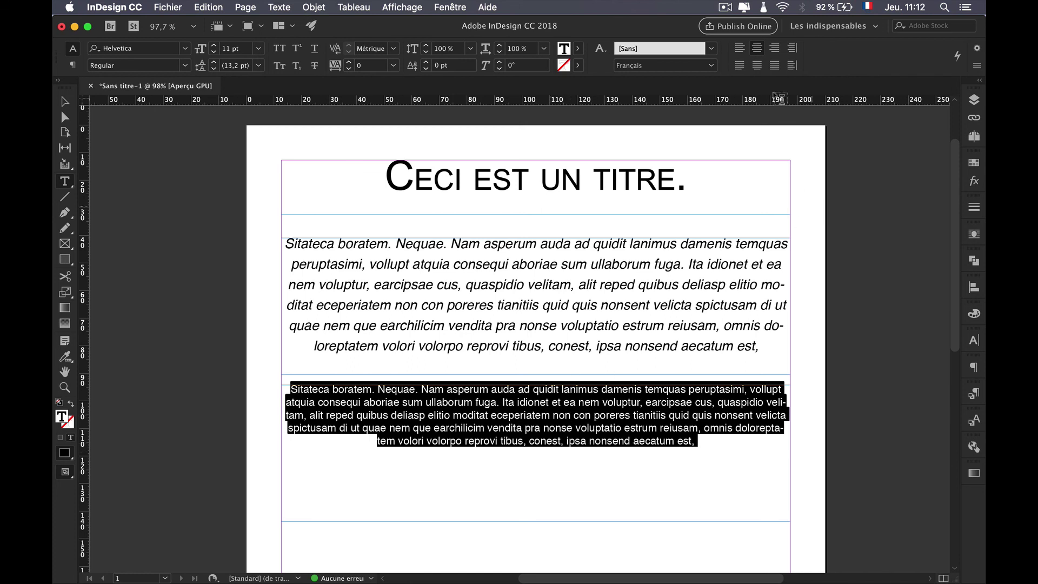
Compare left justification with plain left alignment on the lower paragraph, leave it justified left, and deselect the text
left_click(739, 65)
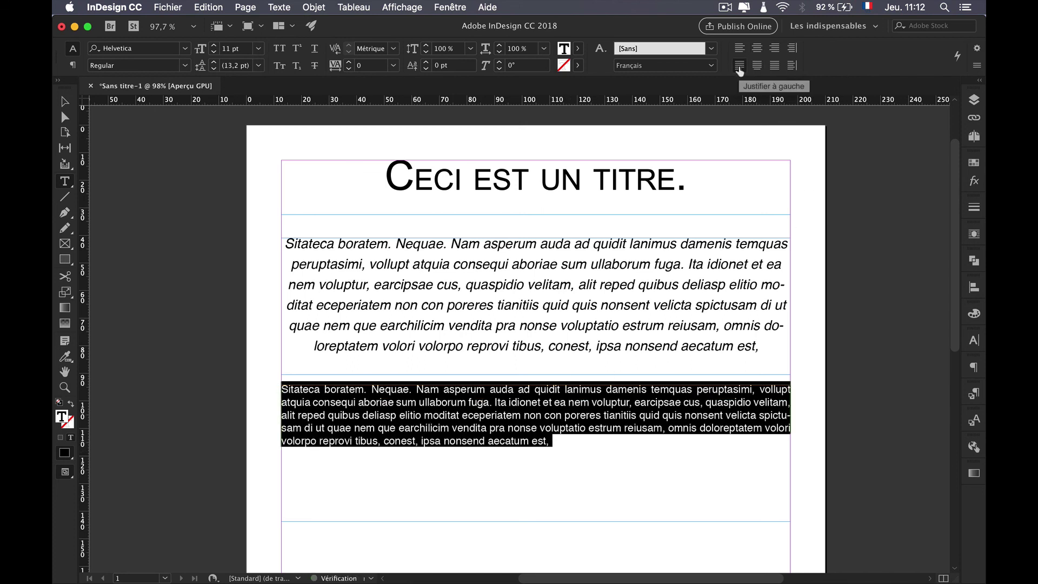
left_click(739, 48)
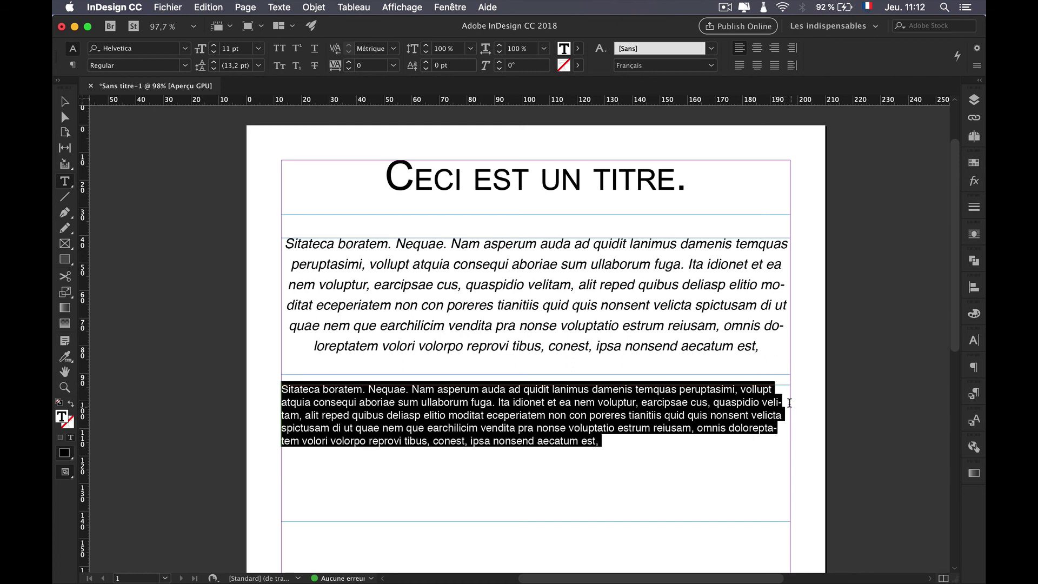
left_click(740, 66)
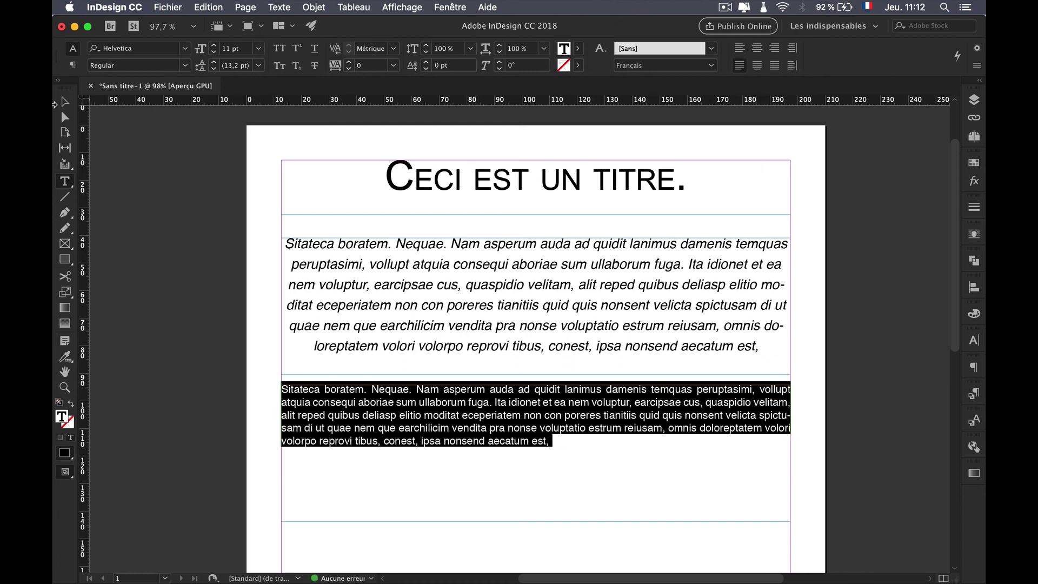
left_click(65, 102)
left_click(135, 167)
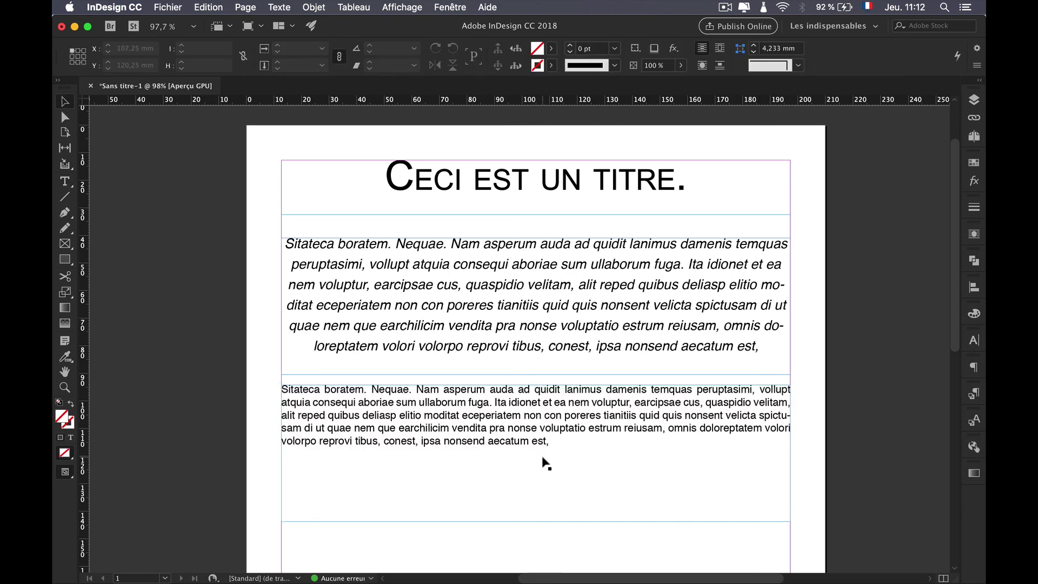
Shorten the lower paragraph's frame from its bottom edge to a height of about 31 mm, and deselect it
left_click(531, 521)
left_click_drag(535, 521, 545, 470)
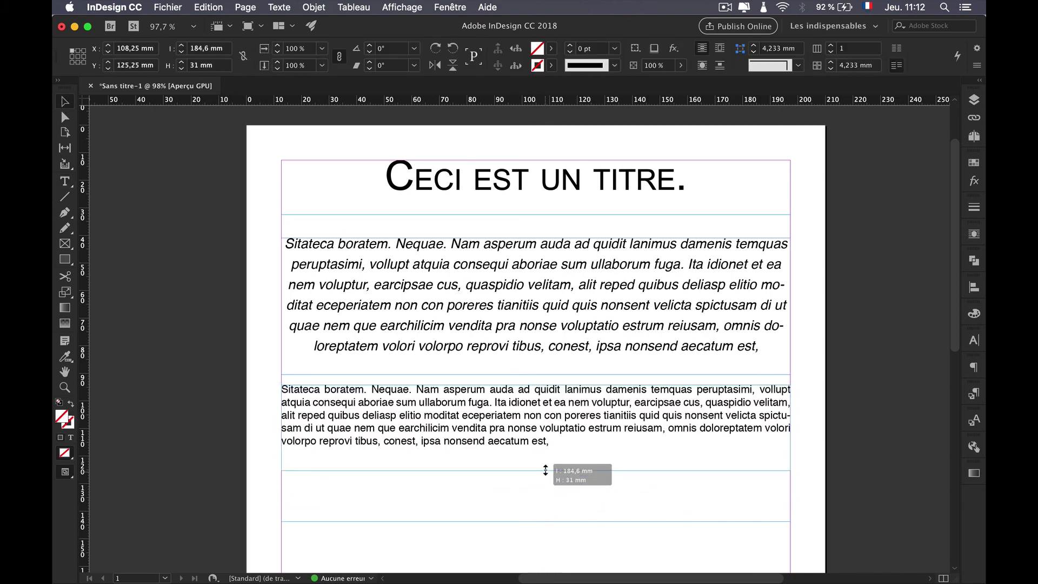
left_click(217, 260)
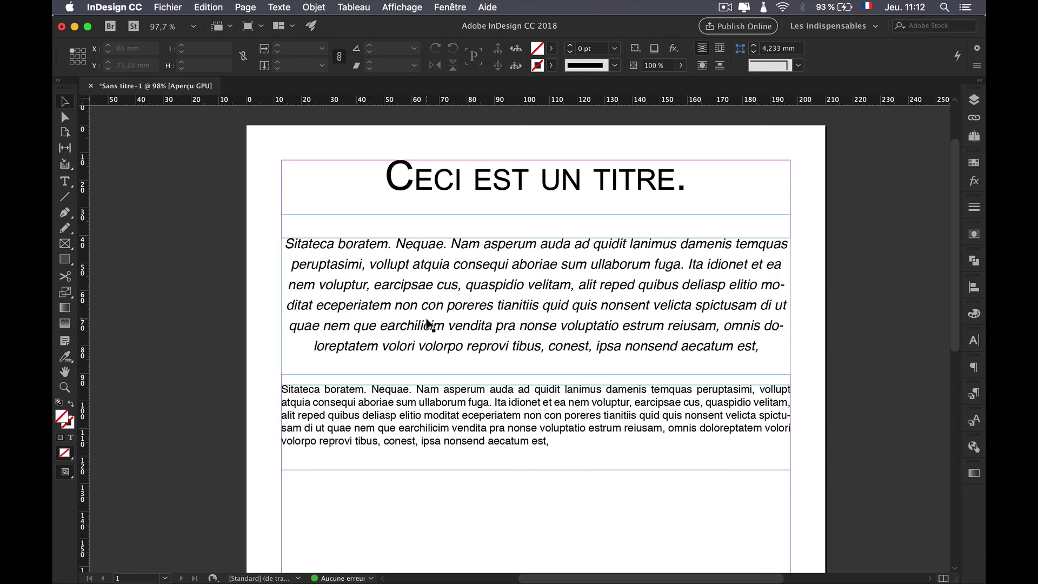
scroll(427, 324, "down", 3)
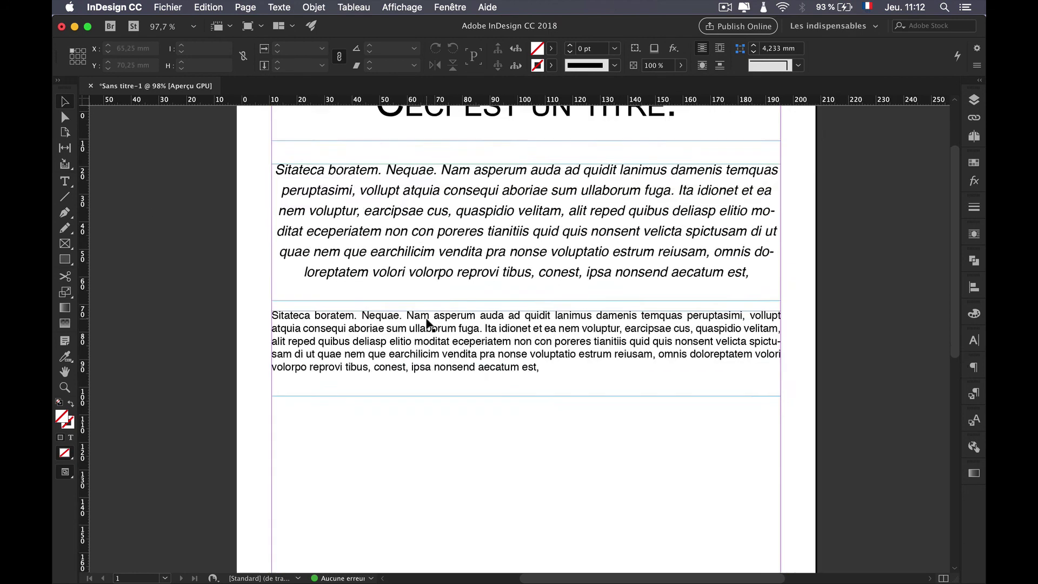
scroll(427, 324, "up", 5)
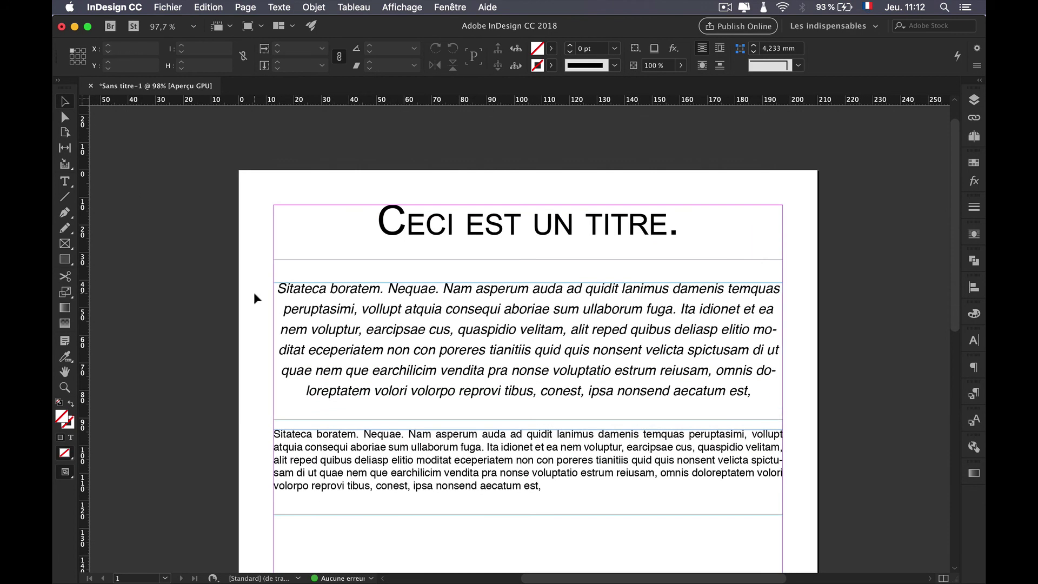